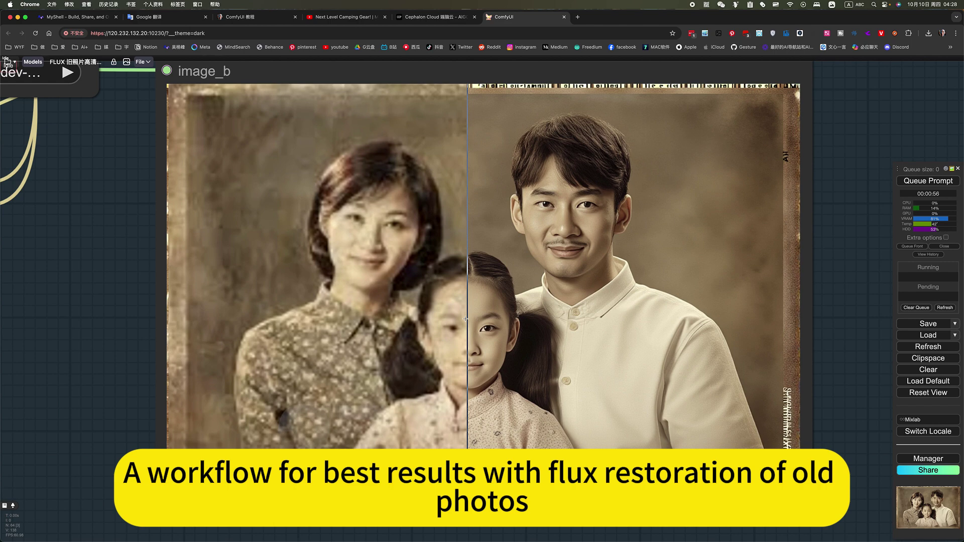
Zoom and pan around the FLUX restoration workflow graph to inspect its nodes
{"action": "scroll", "coordinate": [381, 310], "scroll_direction": "up", "scroll_amount": 3}
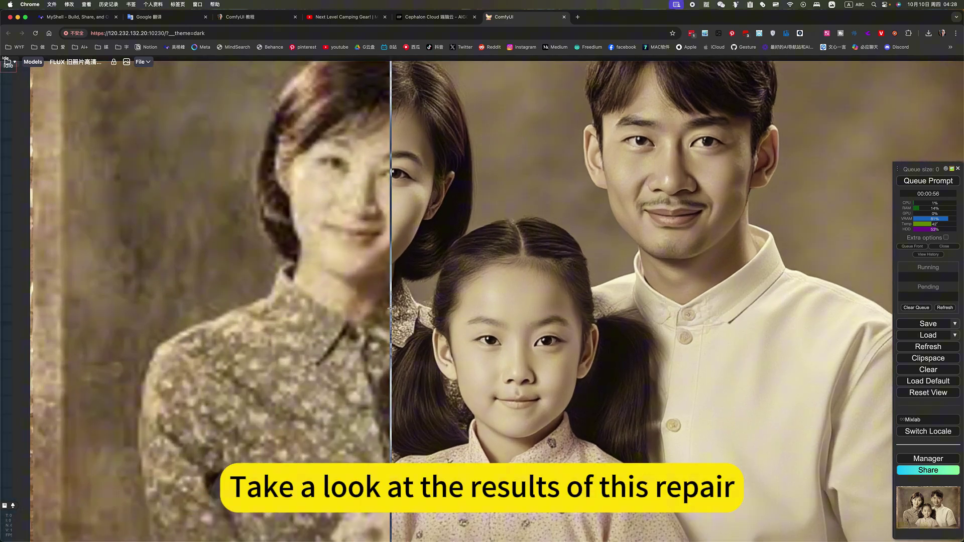
{"action": "scroll", "coordinate": [515, 347], "scroll_direction": "up", "scroll_amount": 3}
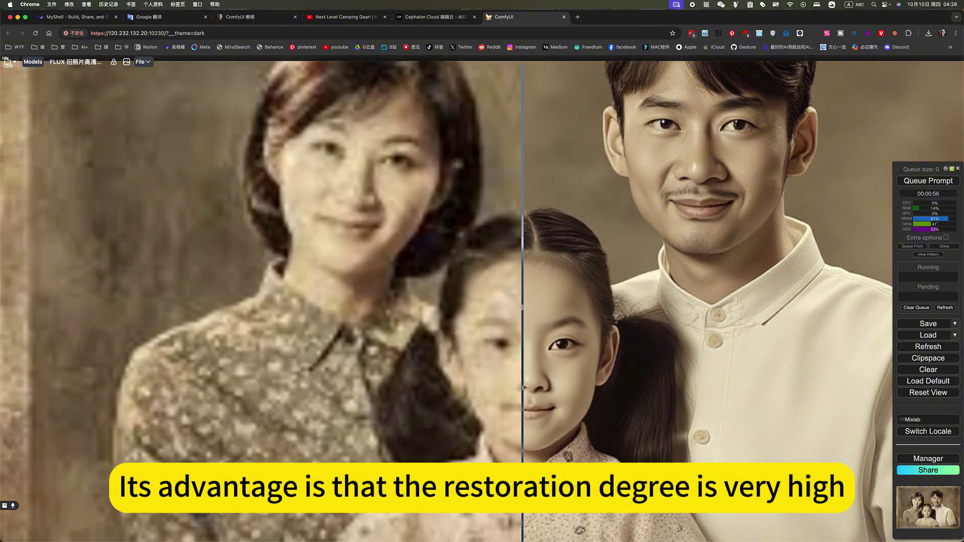
{"action": "scroll", "coordinate": [522, 307], "scroll_direction": "down", "scroll_amount": 5}
{"action": "scroll", "coordinate": [527, 309], "scroll_direction": "up", "scroll_amount": 5}
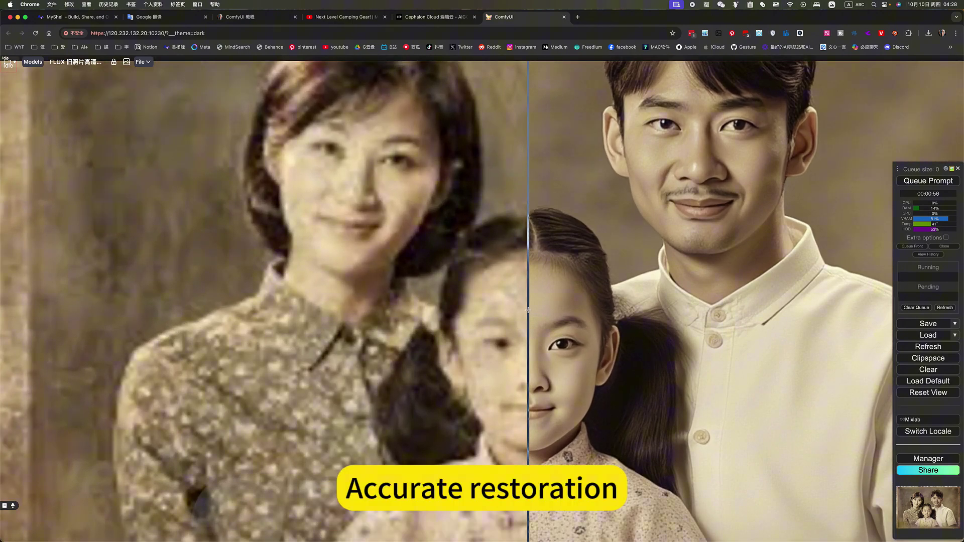
{"action": "scroll", "coordinate": [527, 310], "scroll_direction": "down", "scroll_amount": 4}
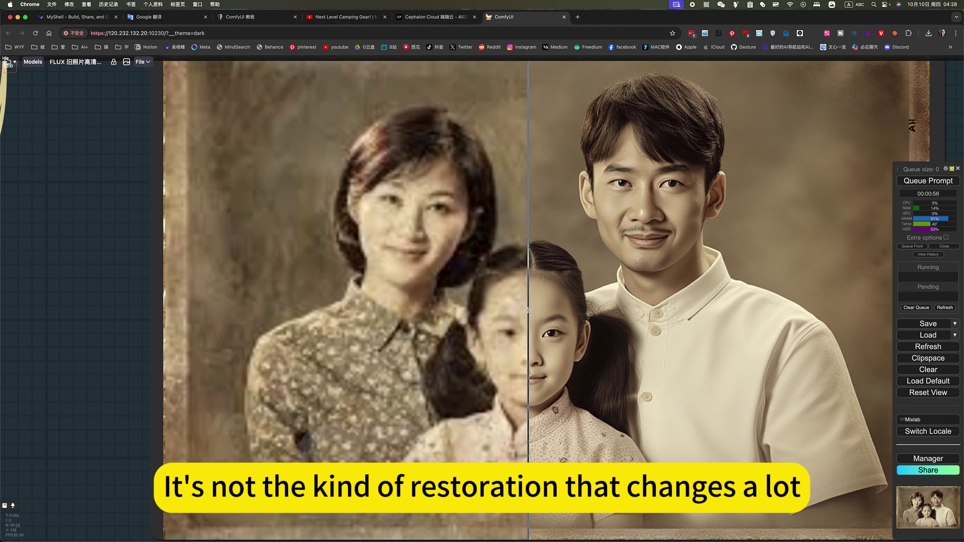
{"action": "scroll", "coordinate": [379, 241], "scroll_direction": "up", "scroll_amount": 5}
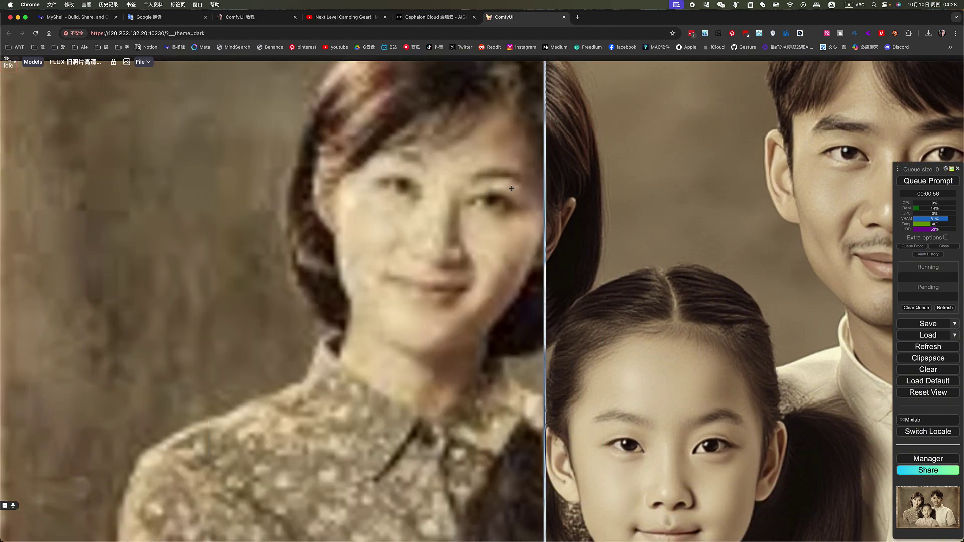
{"action": "scroll", "coordinate": [585, 197], "scroll_direction": "down", "scroll_amount": 5}
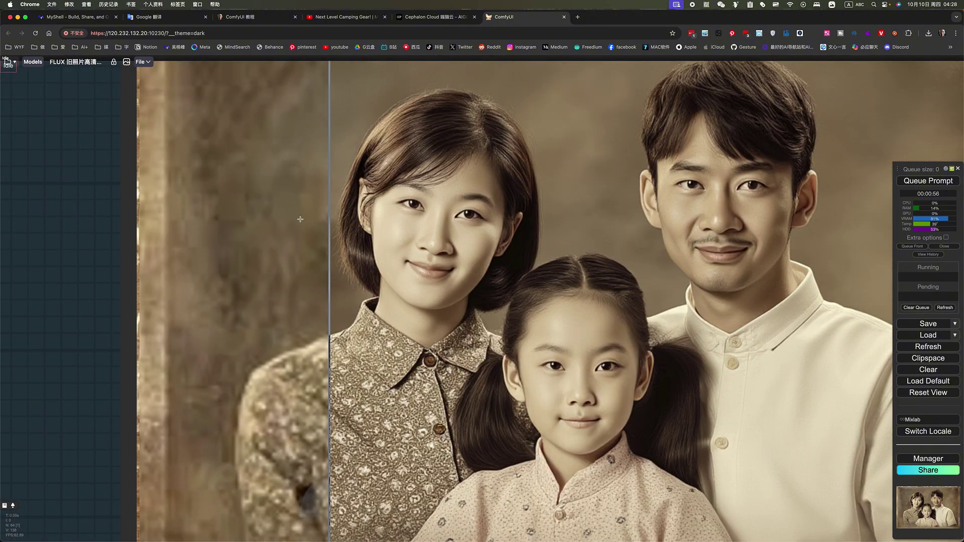
{"action": "scroll", "coordinate": [583, 259], "scroll_direction": "down", "scroll_amount": 6}
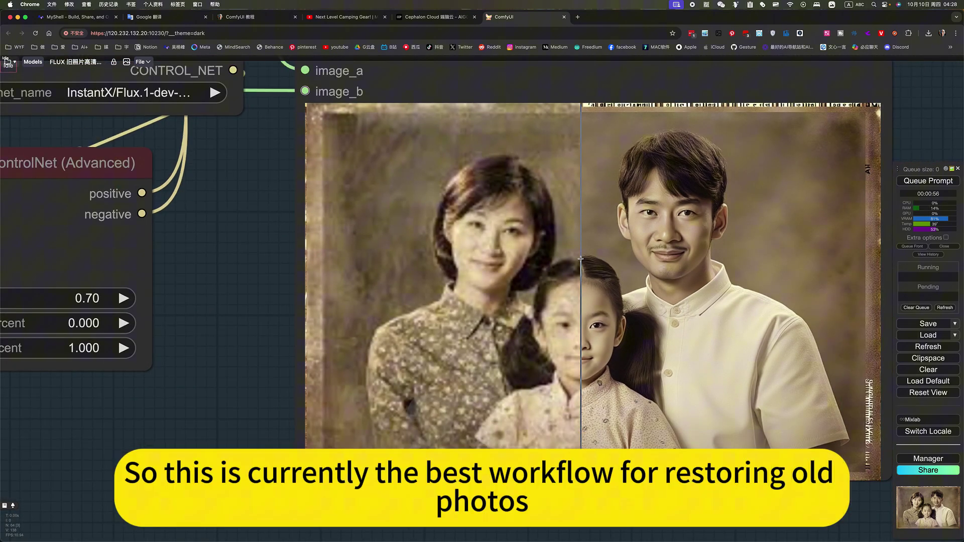
{"action": "scroll", "coordinate": [581, 259], "scroll_direction": "down", "scroll_amount": 5}
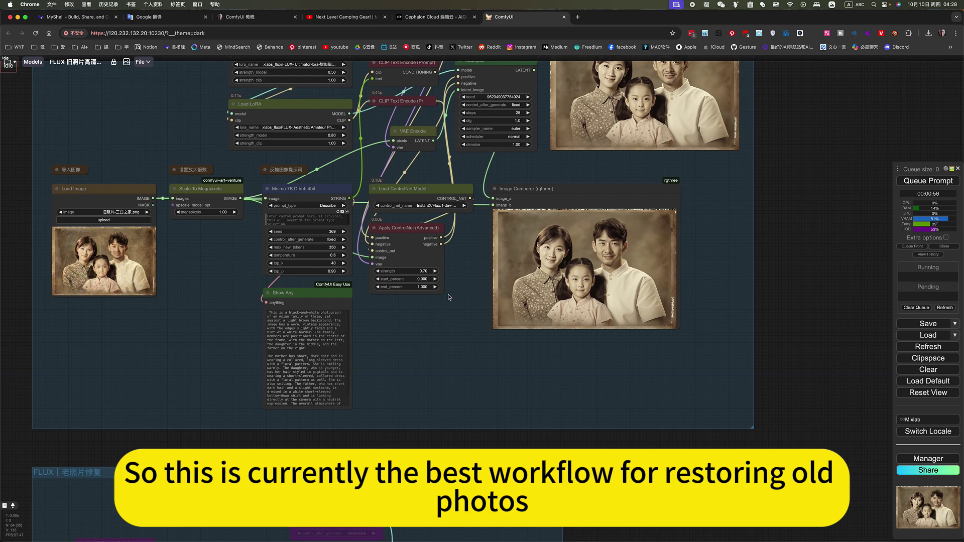
{"action": "left_click_drag", "start_coordinate": [441, 260], "coordinate": [553, 343]}
{"action": "scroll", "coordinate": [556, 351], "scroll_direction": "down", "scroll_amount": 5}
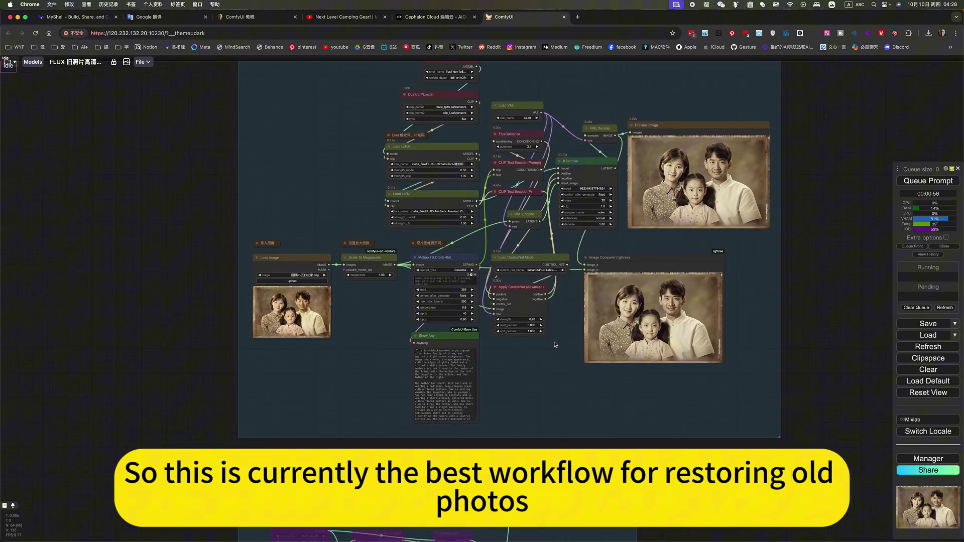
{"action": "scroll", "coordinate": [556, 376], "scroll_direction": "down", "scroll_amount": 5}
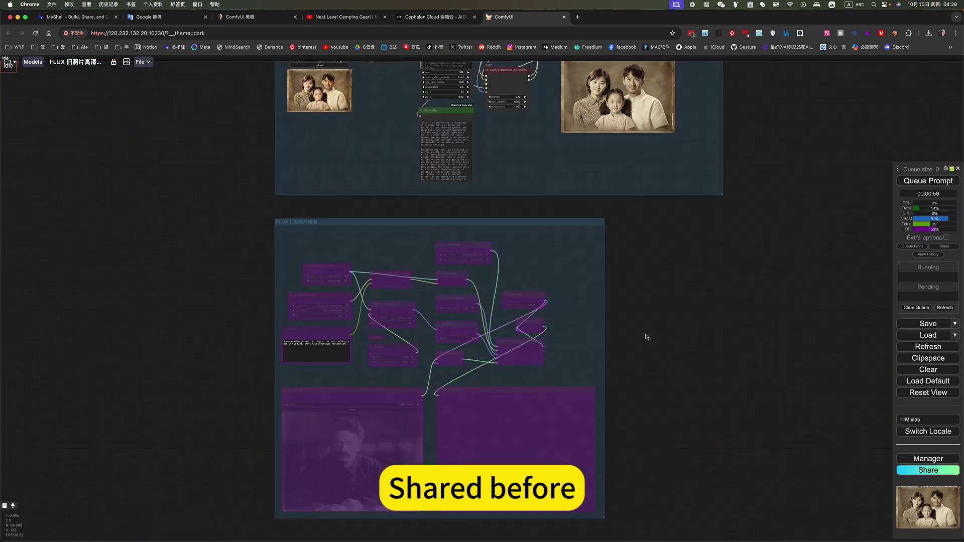
{"action": "scroll", "coordinate": [645, 333], "scroll_direction": "down", "scroll_amount": 5}
{"action": "scroll", "coordinate": [721, 284], "scroll_direction": "down", "scroll_amount": 5}
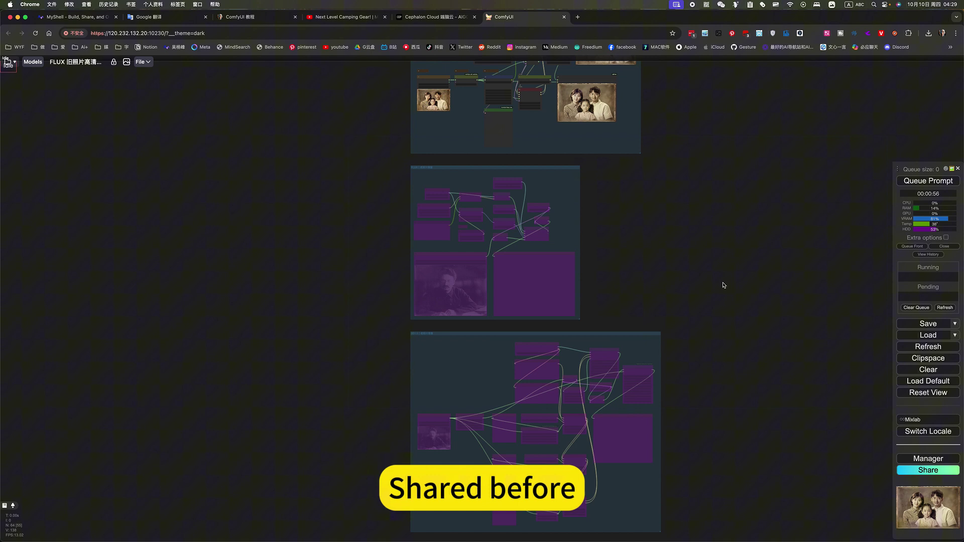
{"action": "left_click_drag", "start_coordinate": [633, 245], "coordinate": [634, 269]}
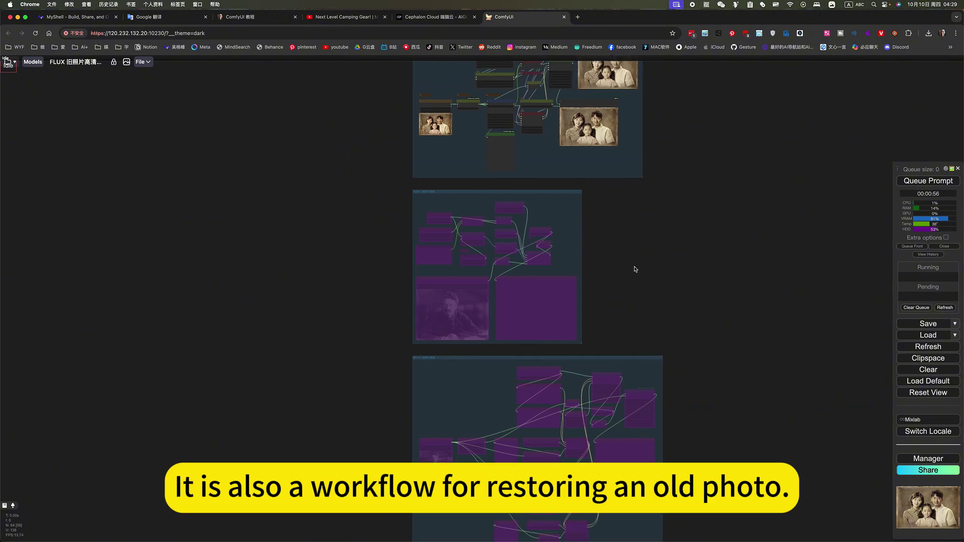
{"action": "scroll", "coordinate": [480, 232], "scroll_direction": "up", "scroll_amount": 5}
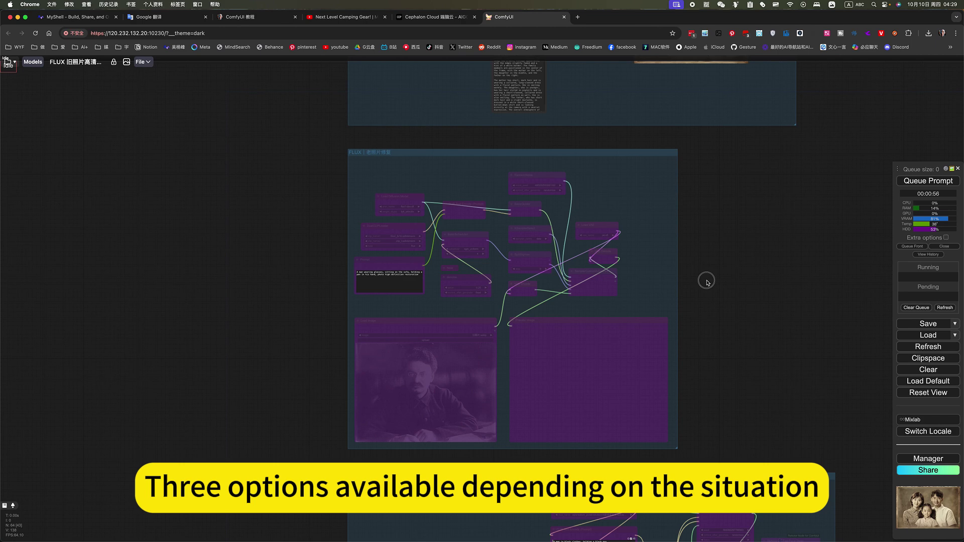
{"action": "scroll", "coordinate": [647, 428], "scroll_direction": "down", "scroll_amount": 3}
{"action": "scroll", "coordinate": [723, 283], "scroll_direction": "up", "scroll_amount": 10}
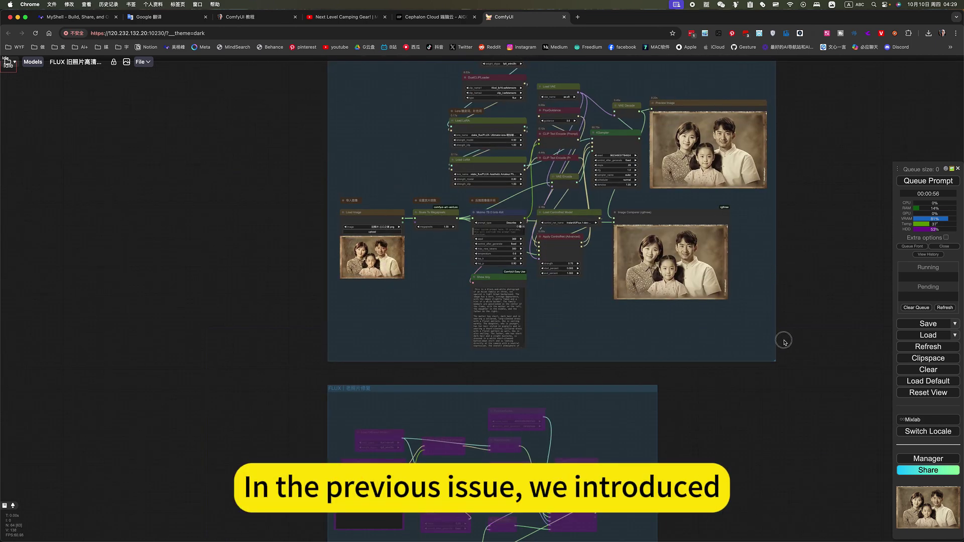
{"action": "scroll", "coordinate": [781, 338], "scroll_direction": "up", "scroll_amount": 3}
{"action": "scroll", "coordinate": [522, 267], "scroll_direction": "up", "scroll_amount": 5}
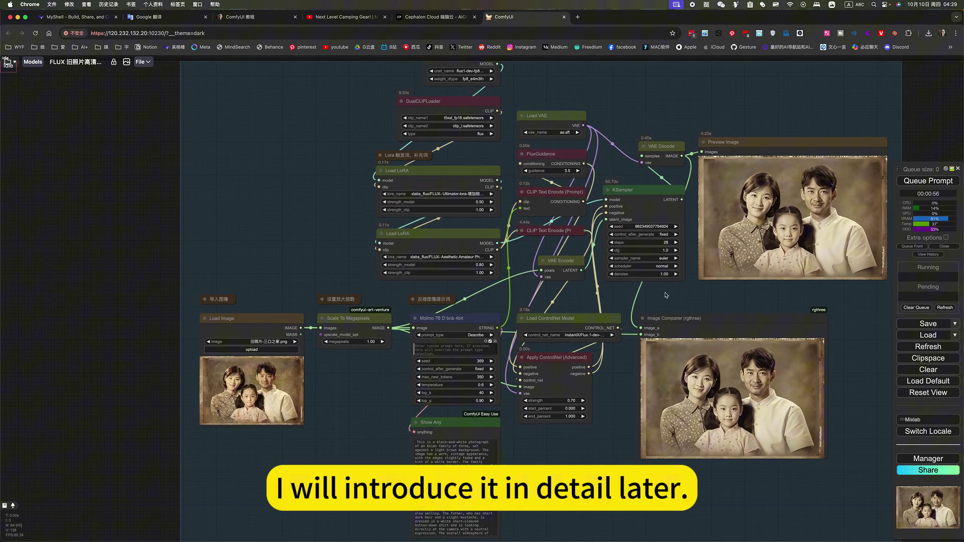
Glance at the Cephalon Cloud page, then return and open Workspace with 图像类 expanded
{"action": "left_click", "coordinate": [429, 18]}
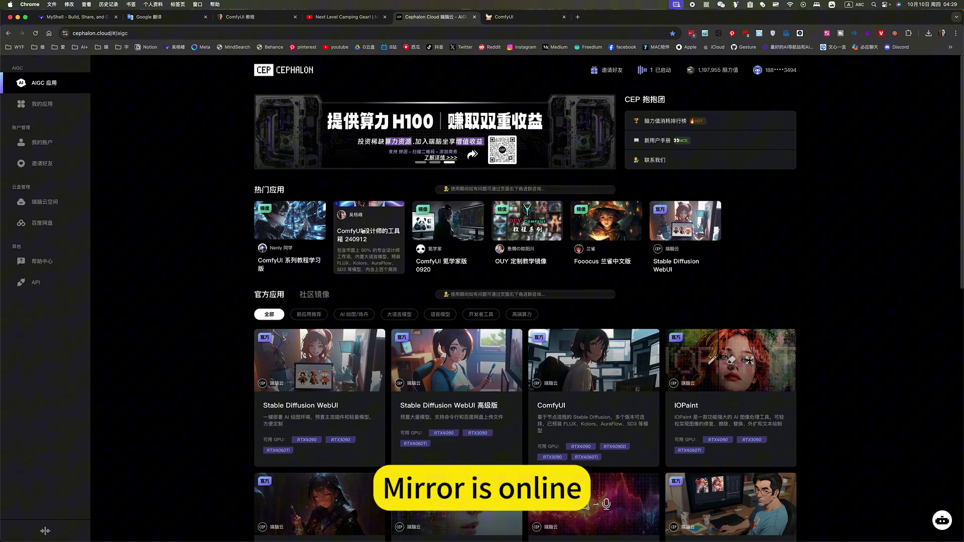
{"action": "left_click", "coordinate": [527, 19]}
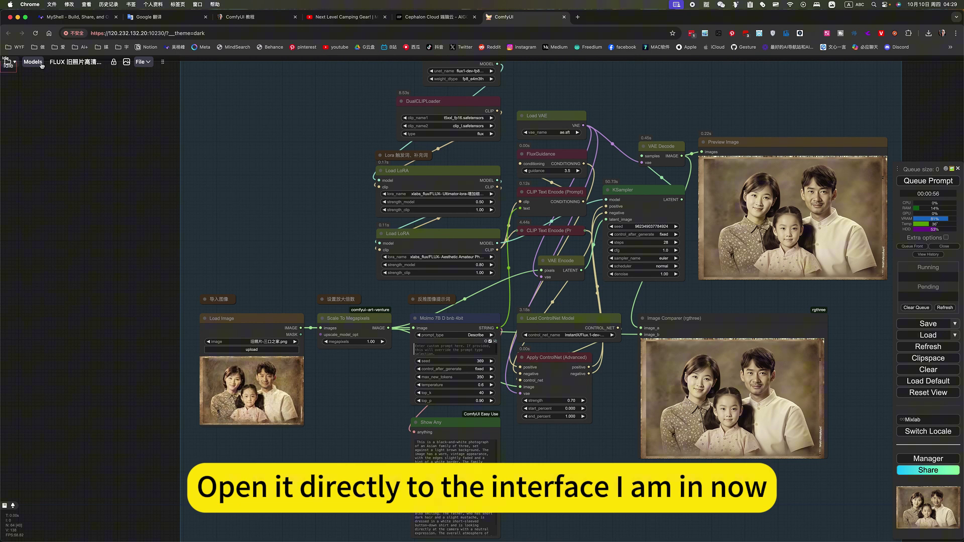
{"action": "left_click", "coordinate": [7, 62]}
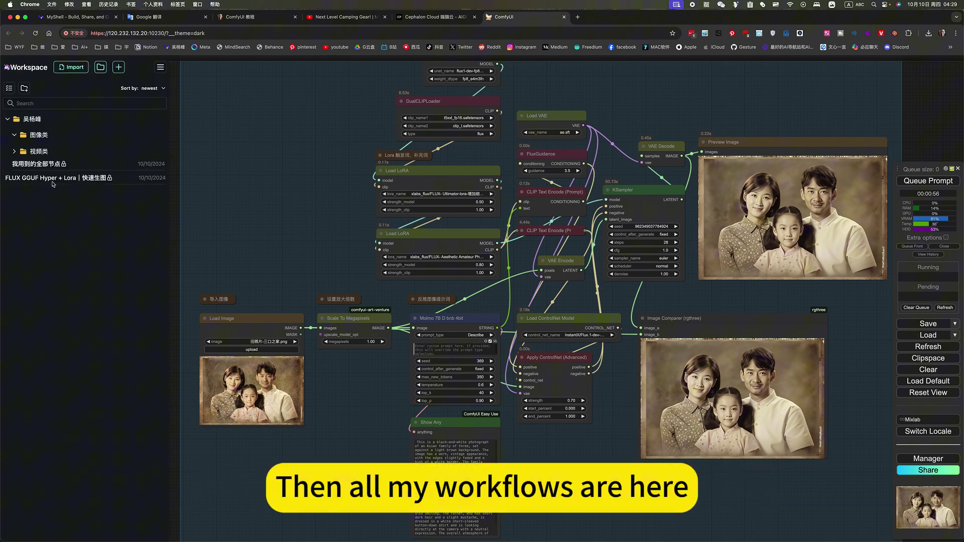
{"action": "left_click", "coordinate": [15, 153]}
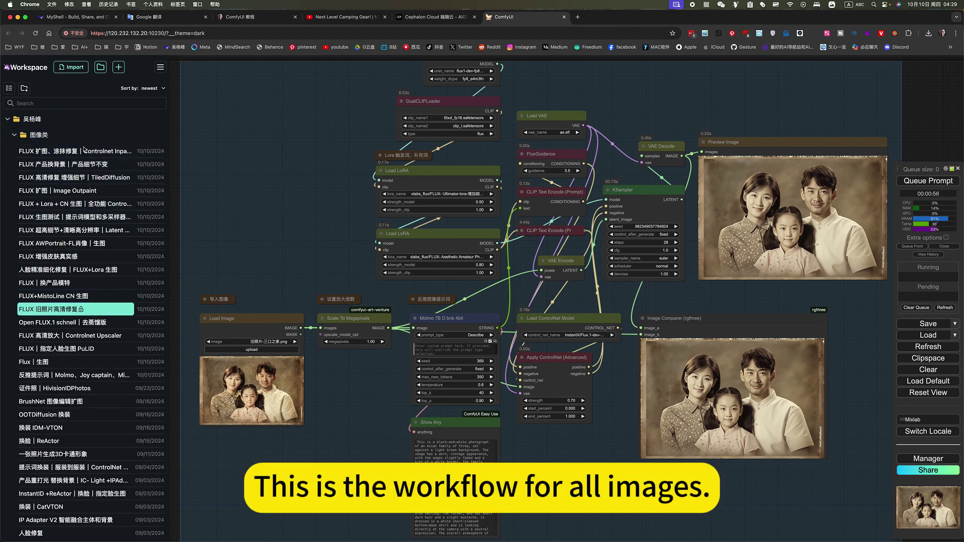
Collapse 图像类, expand and collapse 视频类, then fold the top-level workflow folder
{"action": "scroll", "coordinate": [102, 333], "scroll_direction": "down", "scroll_amount": 6}
{"action": "scroll", "coordinate": [102, 332], "scroll_direction": "down", "scroll_amount": 20}
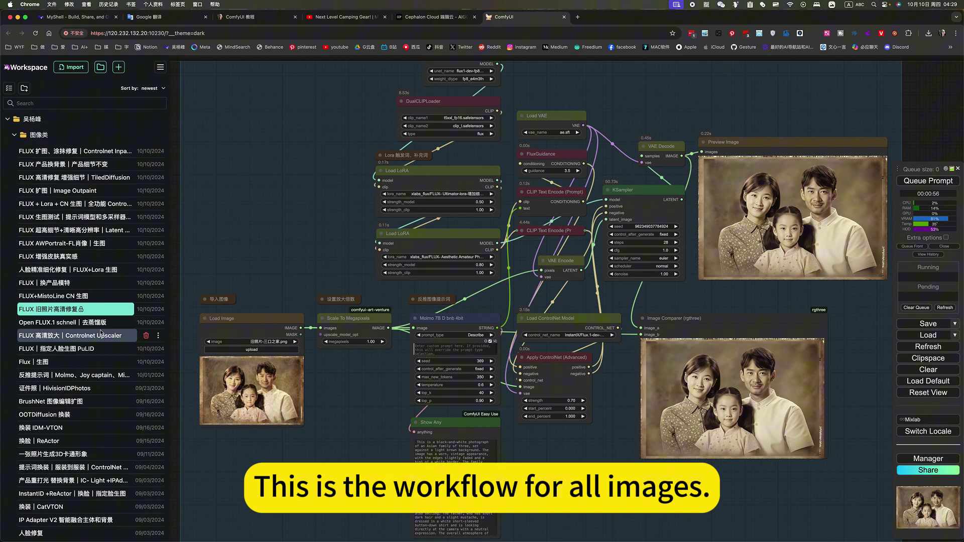
{"action": "scroll", "coordinate": [101, 333], "scroll_direction": "up", "scroll_amount": 20}
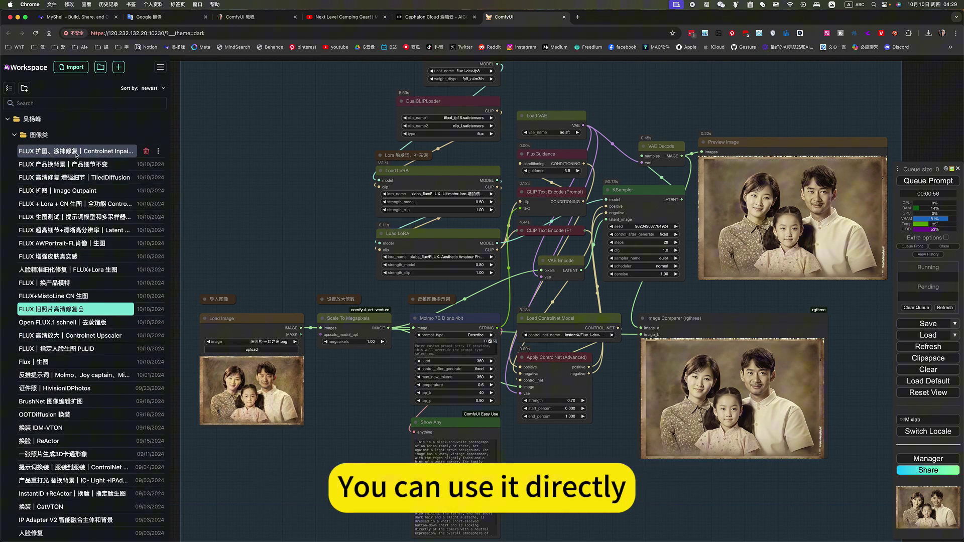
{"action": "left_click", "coordinate": [13, 136]}
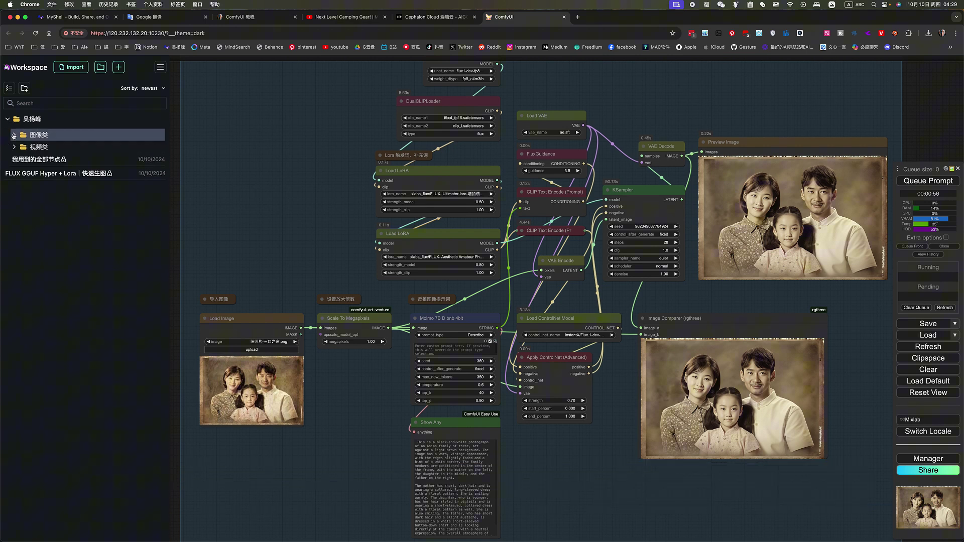
{"action": "left_click", "coordinate": [14, 147]}
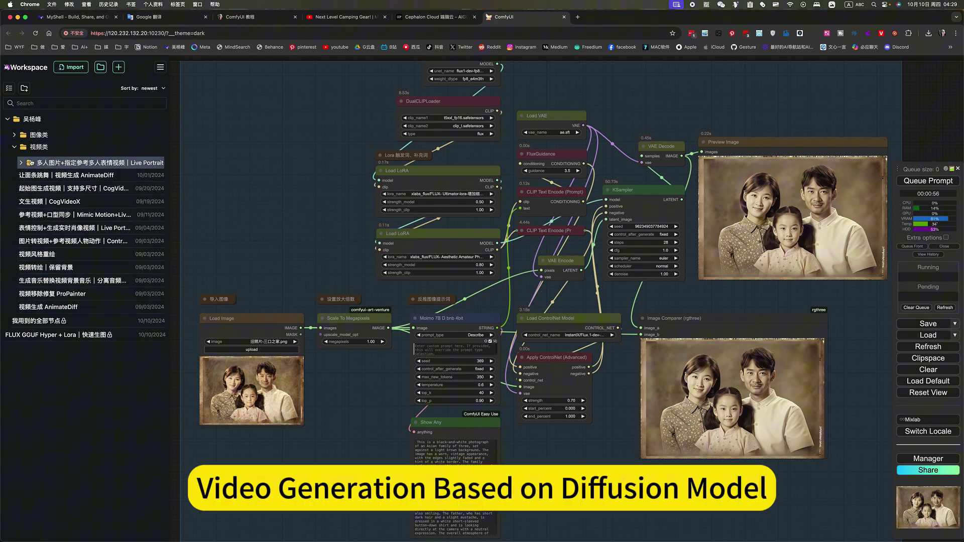
{"action": "left_click", "coordinate": [15, 147]}
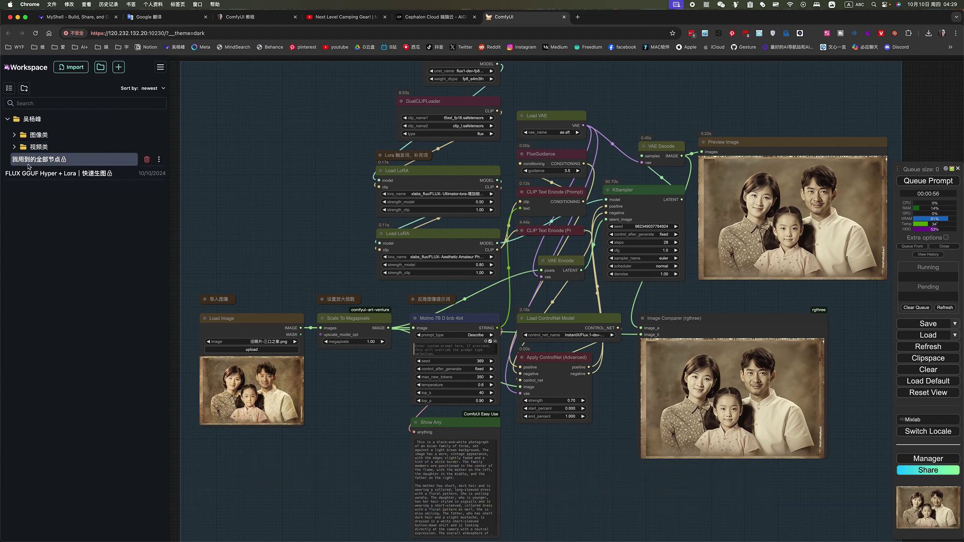
{"action": "left_click", "coordinate": [6, 121]}
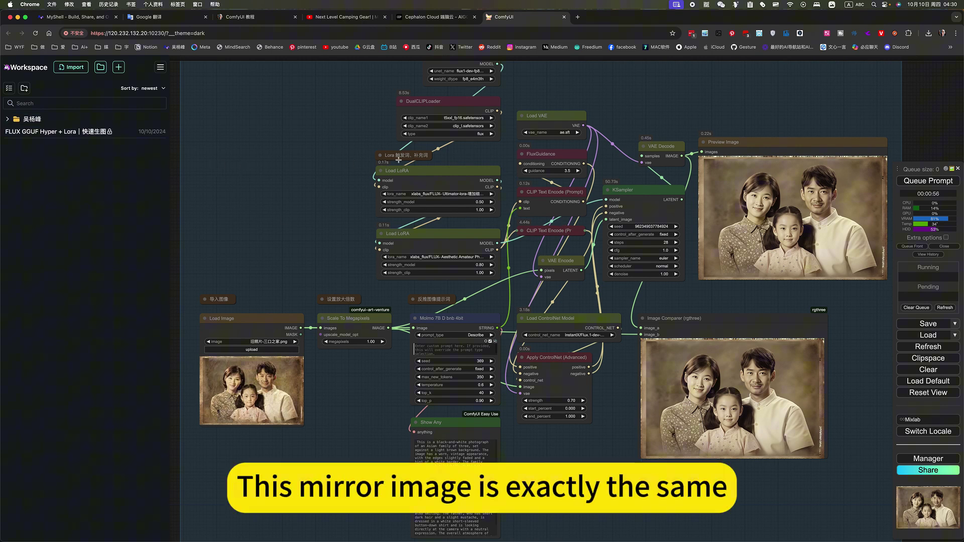
{"action": "left_click", "coordinate": [431, 17]}
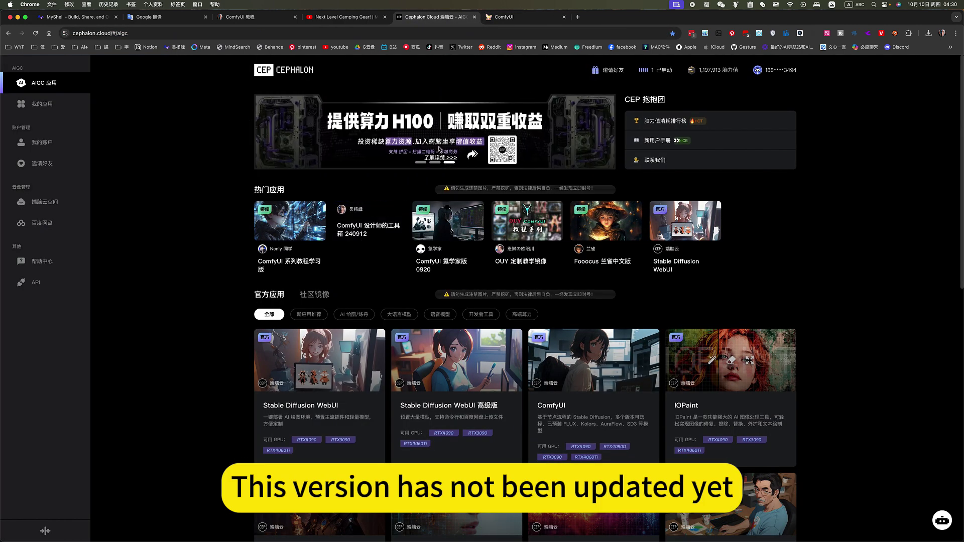
{"action": "mouse_move", "coordinate": [374, 255]}
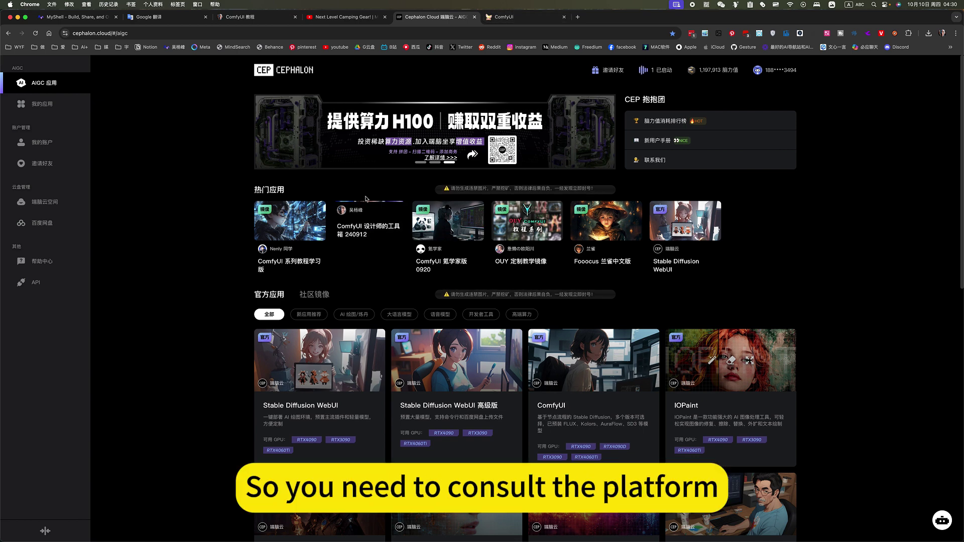
{"action": "left_click", "coordinate": [507, 17]}
Expand the top-level Workspace folder and its 图像类 subfolder to show the FLUX 旧照片高清修复 workflow
{"action": "left_click", "coordinate": [8, 120]}
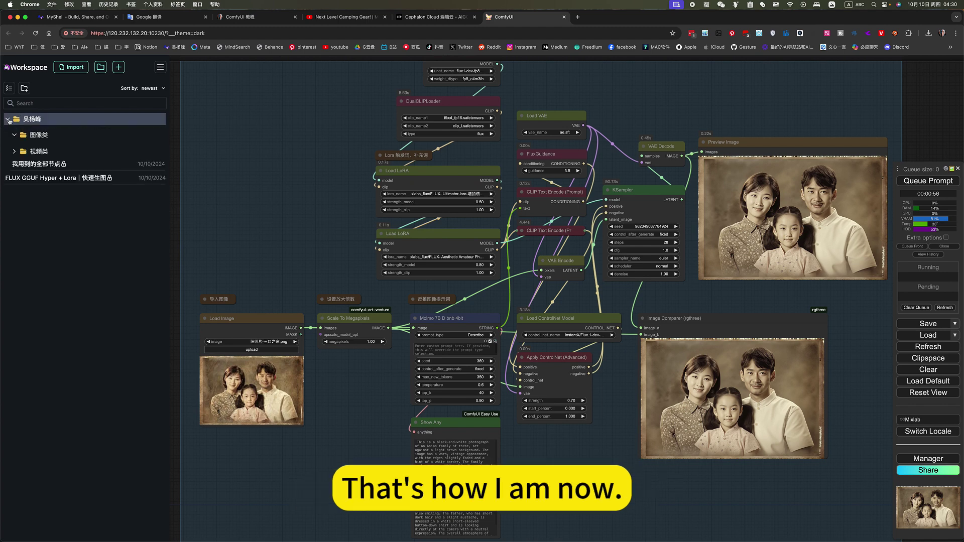
{"action": "left_click", "coordinate": [30, 134]}
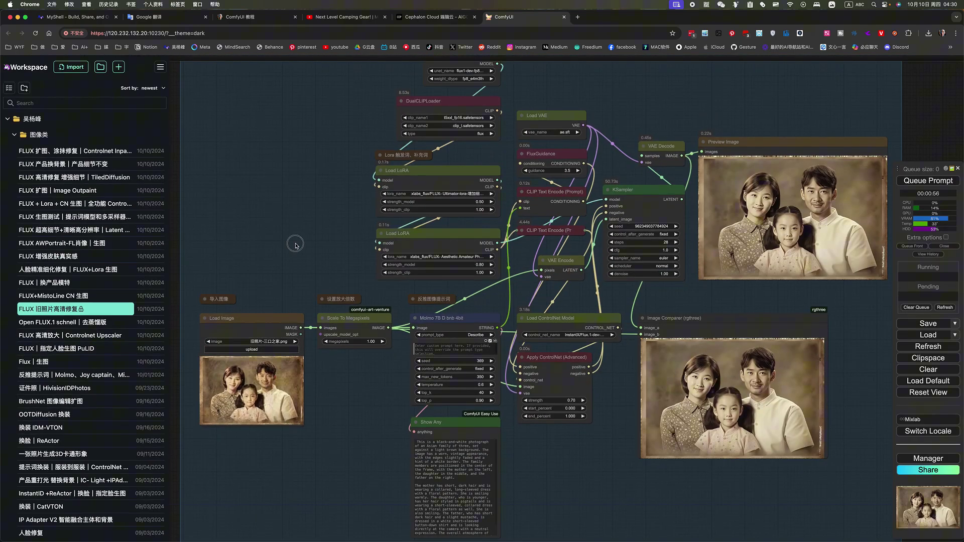
Switch to the Notion ComfyUI 教程 page and jump to its 工作流 section
{"action": "left_click", "coordinate": [236, 17]}
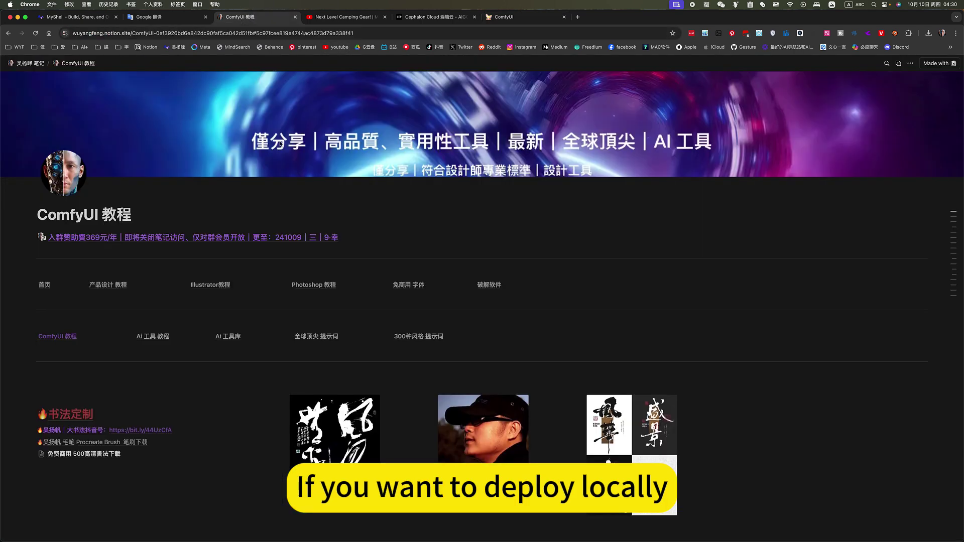
{"action": "left_click", "coordinate": [59, 339]}
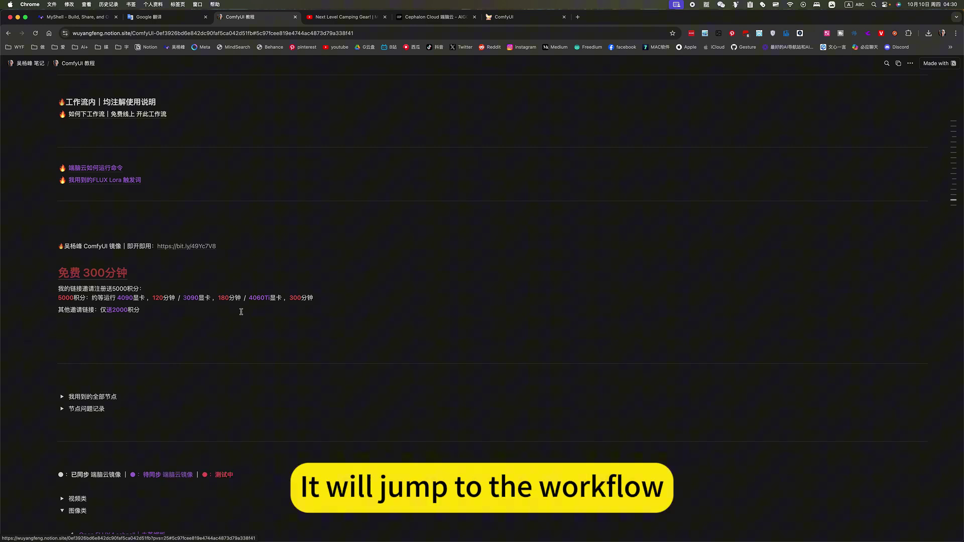
{"action": "scroll", "coordinate": [224, 319], "scroll_direction": "down", "scroll_amount": 7}
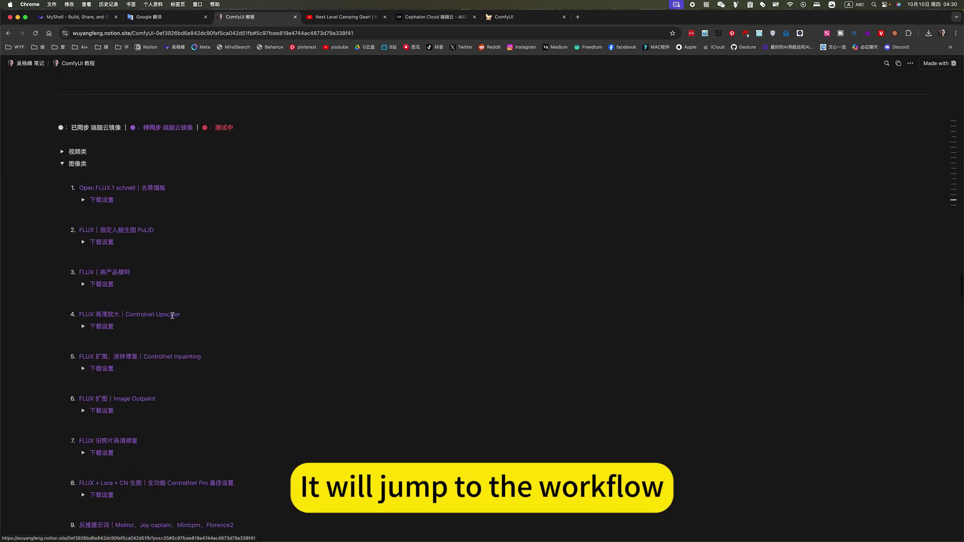
{"action": "scroll", "coordinate": [173, 315], "scroll_direction": "down", "scroll_amount": 1}
Expand the 图像类 FLUX workflow list and reveal item 7's old-photo restoration details
{"action": "left_click", "coordinate": [61, 115]}
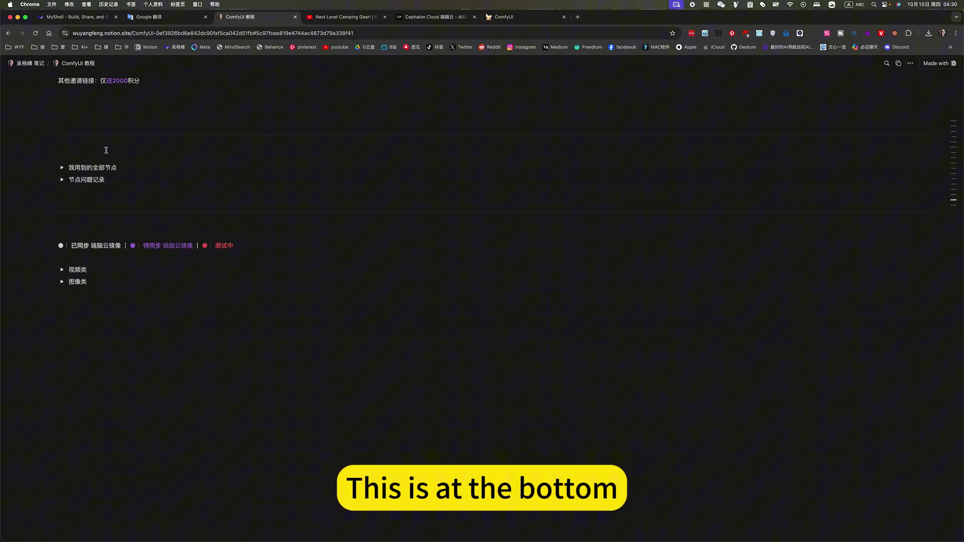
{"action": "left_click", "coordinate": [62, 282]}
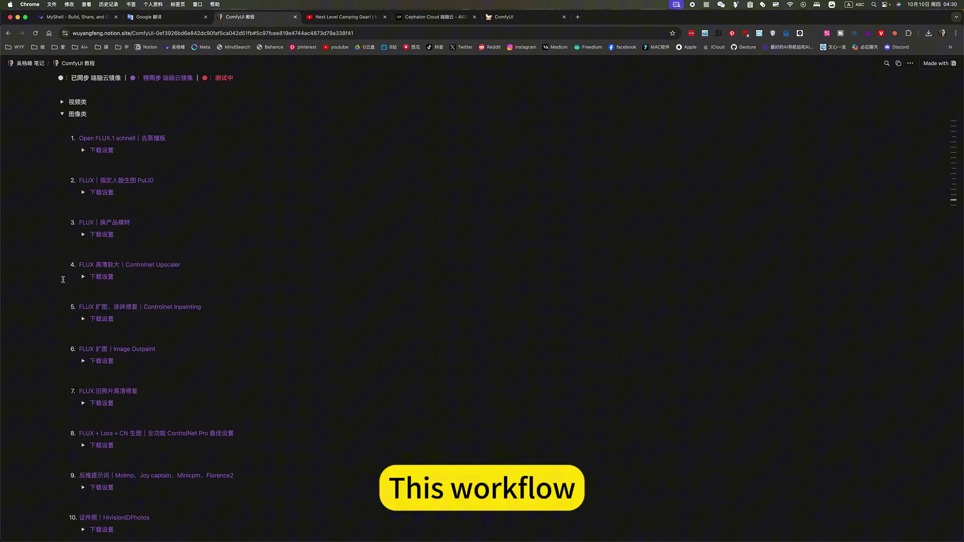
{"action": "scroll", "coordinate": [128, 369], "scroll_direction": "down", "scroll_amount": 1}
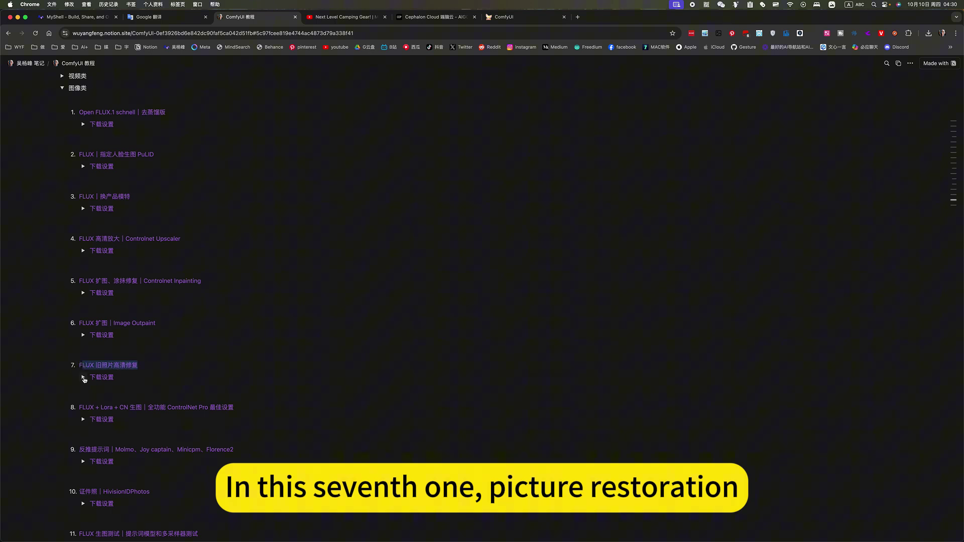
{"action": "left_click", "coordinate": [84, 377]}
{"action": "scroll", "coordinate": [515, 274], "scroll_direction": "down", "scroll_amount": 6}
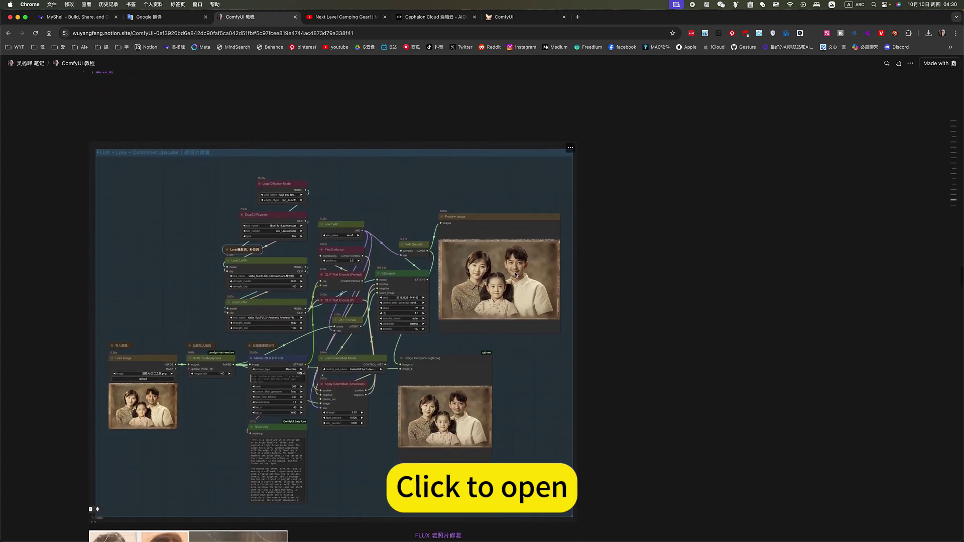
{"action": "scroll", "coordinate": [515, 275], "scroll_direction": "down", "scroll_amount": 8}
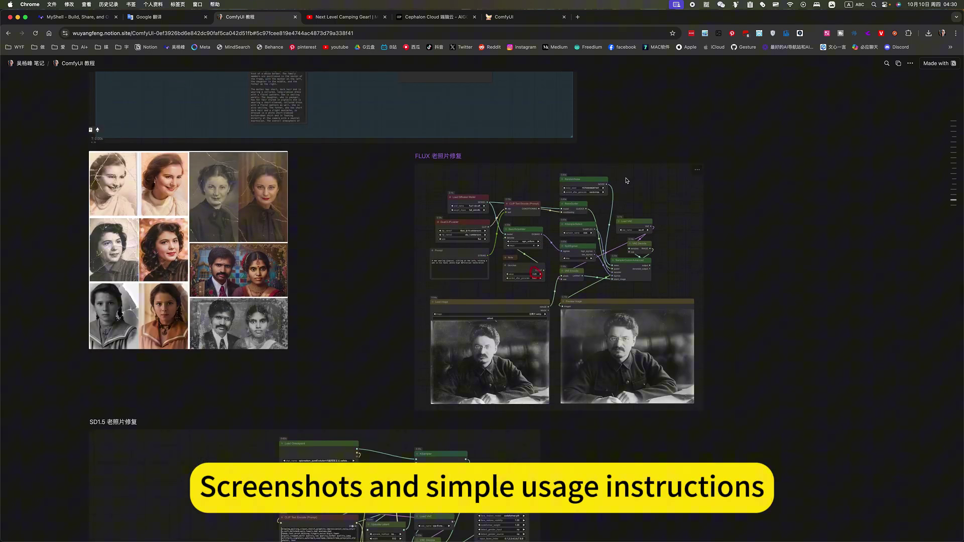
{"action": "scroll", "coordinate": [203, 241], "scroll_direction": "down", "scroll_amount": 10}
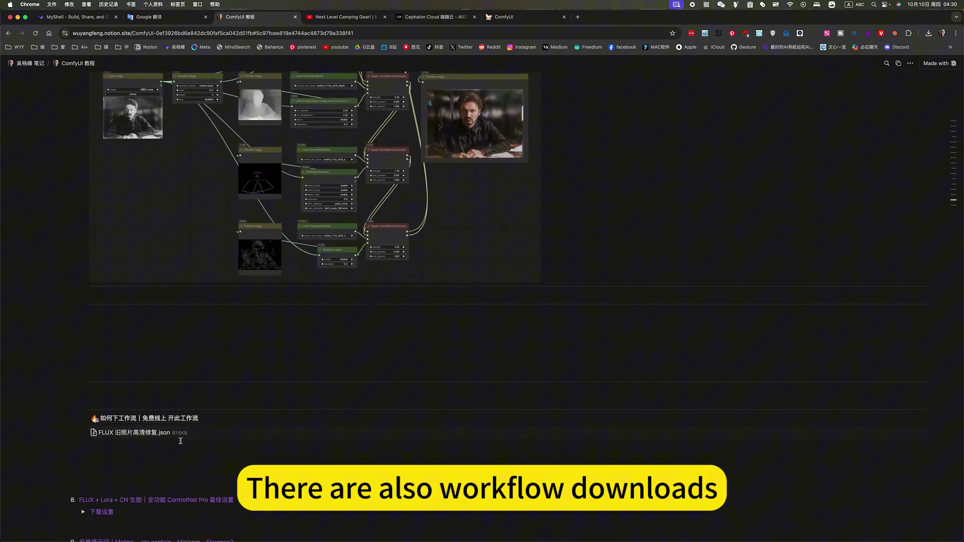
{"action": "scroll", "coordinate": [149, 191], "scroll_direction": "up", "scroll_amount": 15}
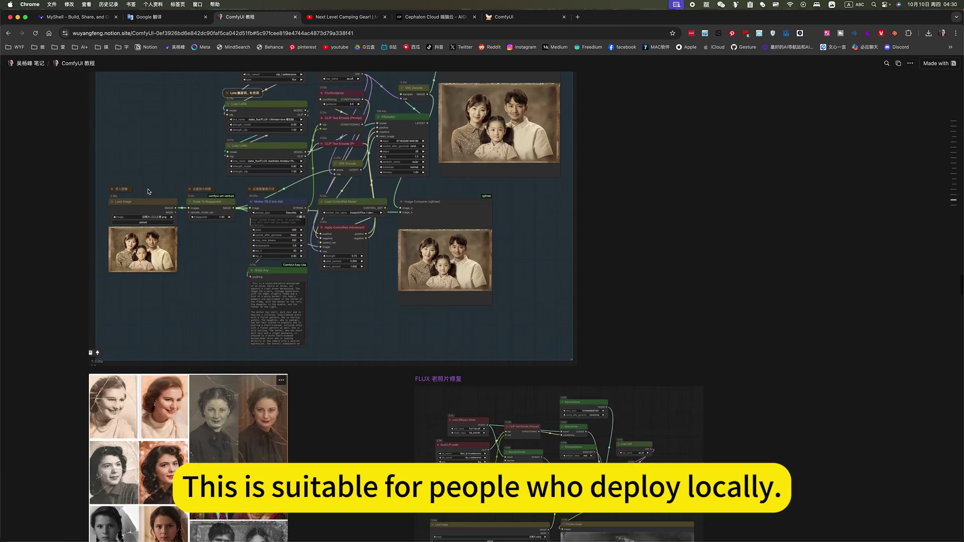
{"action": "scroll", "coordinate": [149, 191], "scroll_direction": "up", "scroll_amount": 3}
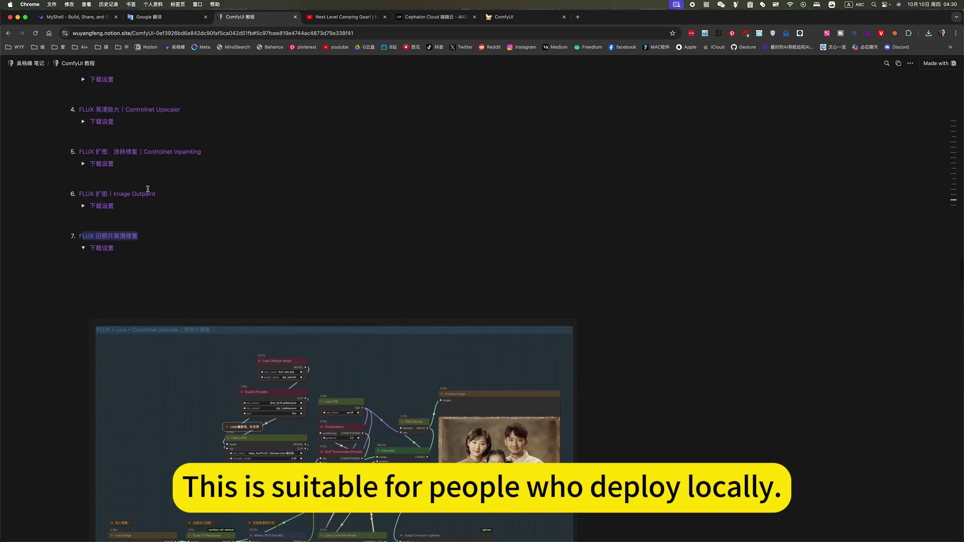
Hide item 7's details and collapse the 图像类 list again
{"action": "left_click", "coordinate": [84, 248]}
{"action": "scroll", "coordinate": [183, 216], "scroll_direction": "up", "scroll_amount": 15}
{"action": "scroll", "coordinate": [185, 218], "scroll_direction": "down", "scroll_amount": 4}
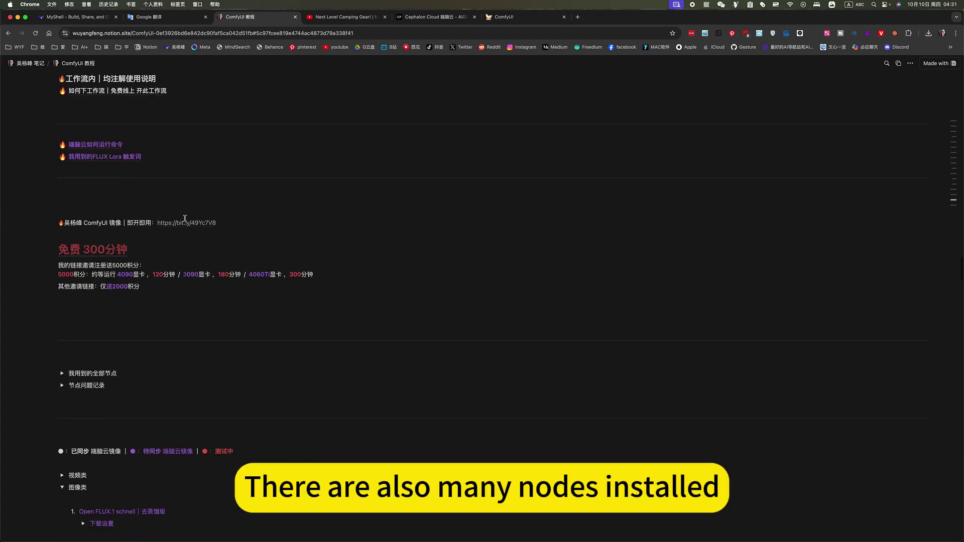
{"action": "left_click", "coordinate": [61, 485]}
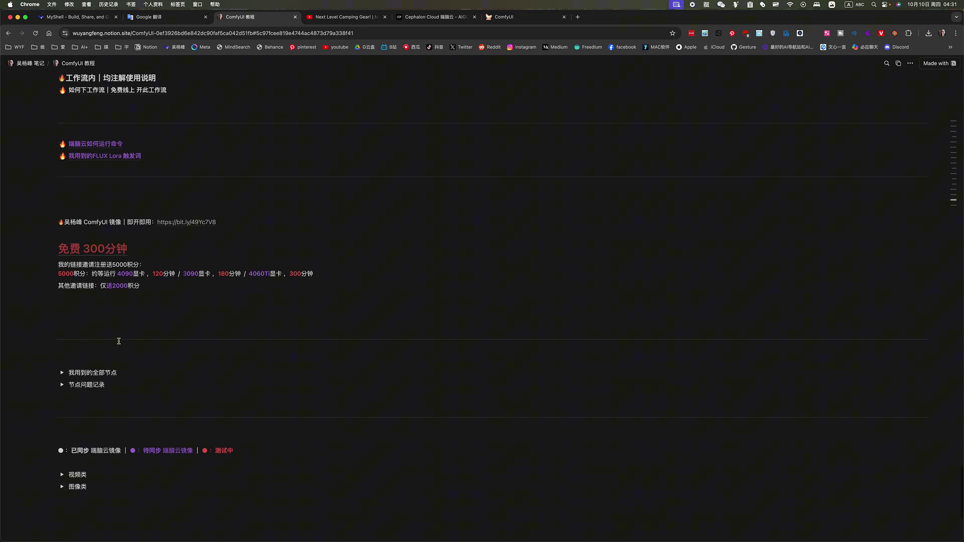
{"action": "scroll", "coordinate": [118, 351], "scroll_direction": "up", "scroll_amount": 8}
{"action": "scroll", "coordinate": [87, 311], "scroll_direction": "up", "scroll_amount": 5}
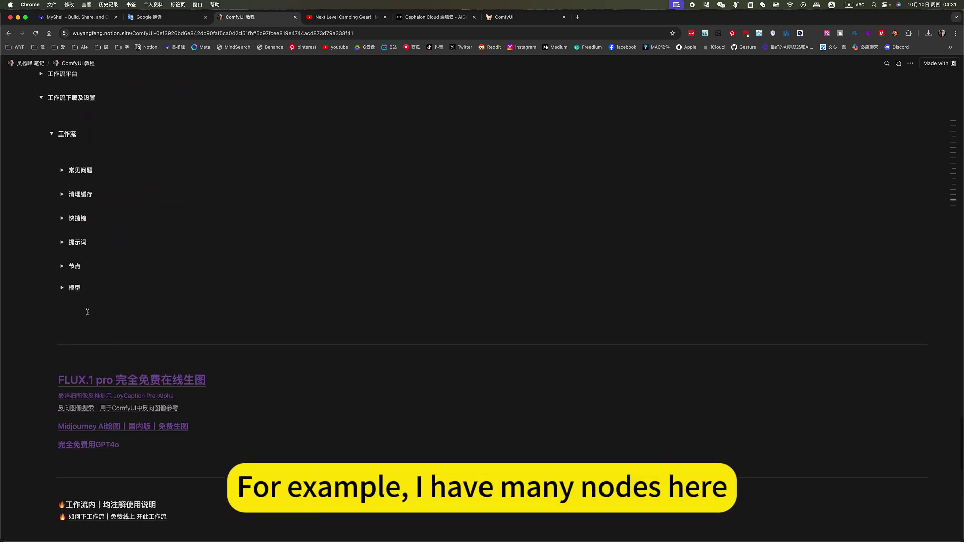
Expand the 节点 toggle listing nodes like 必备节点, 连线自动拐弯 and photoshop 插件
{"action": "left_click", "coordinate": [62, 266]}
{"action": "scroll", "coordinate": [115, 329], "scroll_direction": "down", "scroll_amount": 7}
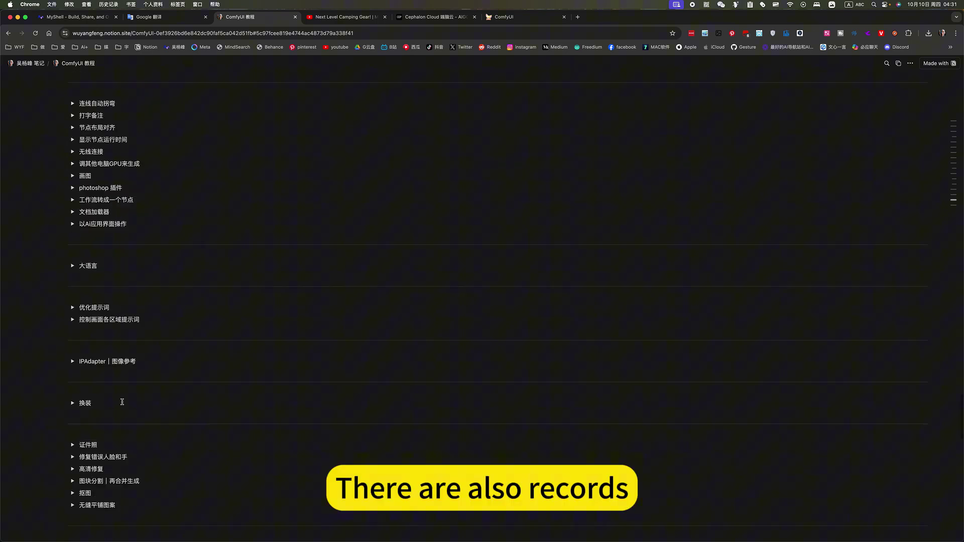
{"action": "scroll", "coordinate": [123, 431], "scroll_direction": "down", "scroll_amount": 4}
{"action": "scroll", "coordinate": [125, 384], "scroll_direction": "up", "scroll_amount": 8}
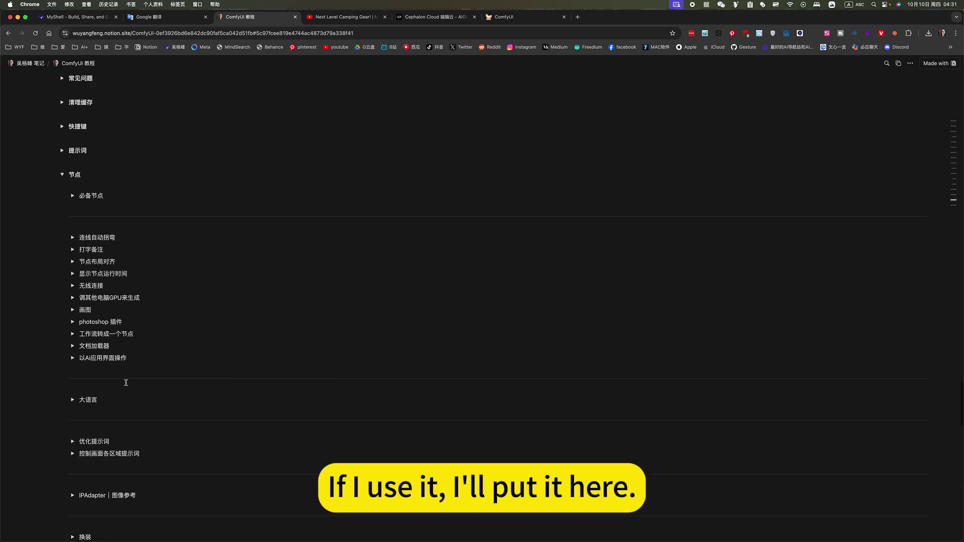
{"action": "scroll", "coordinate": [126, 383], "scroll_direction": "up", "scroll_amount": 3}
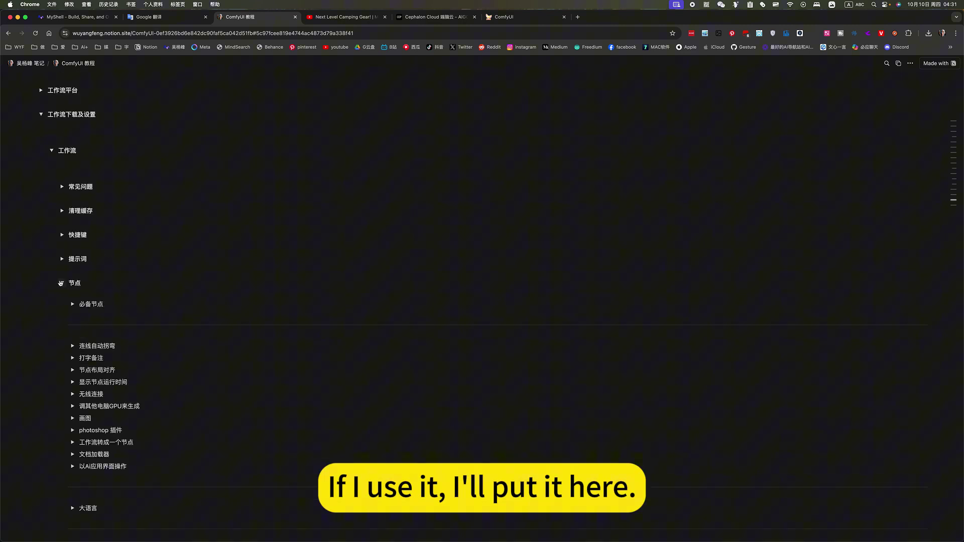
Collapse the 节点 toggle and expand the 模型 section
{"action": "left_click", "coordinate": [60, 283]}
{"action": "left_click", "coordinate": [62, 304]}
{"action": "scroll", "coordinate": [69, 318], "scroll_direction": "down", "scroll_amount": 4}
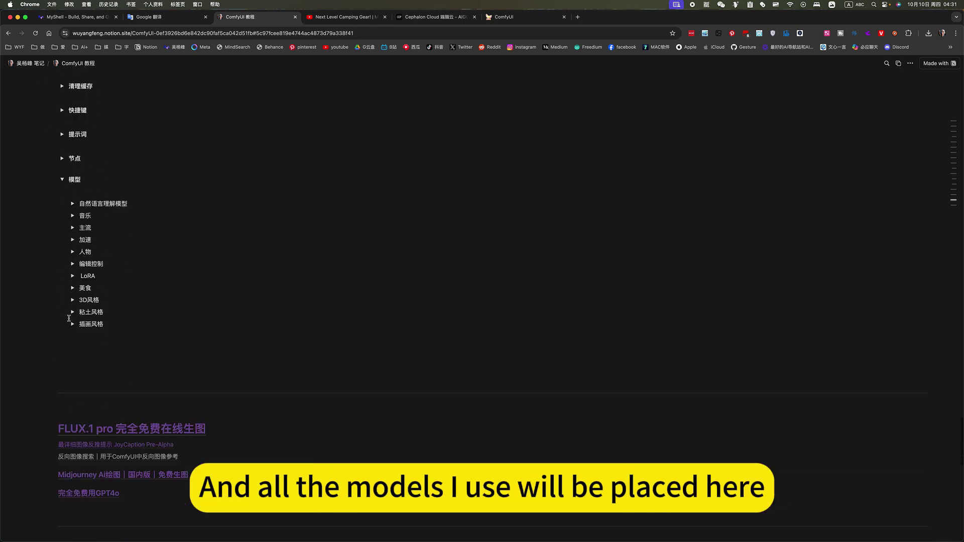
{"action": "scroll", "coordinate": [69, 319], "scroll_direction": "down", "scroll_amount": 1}
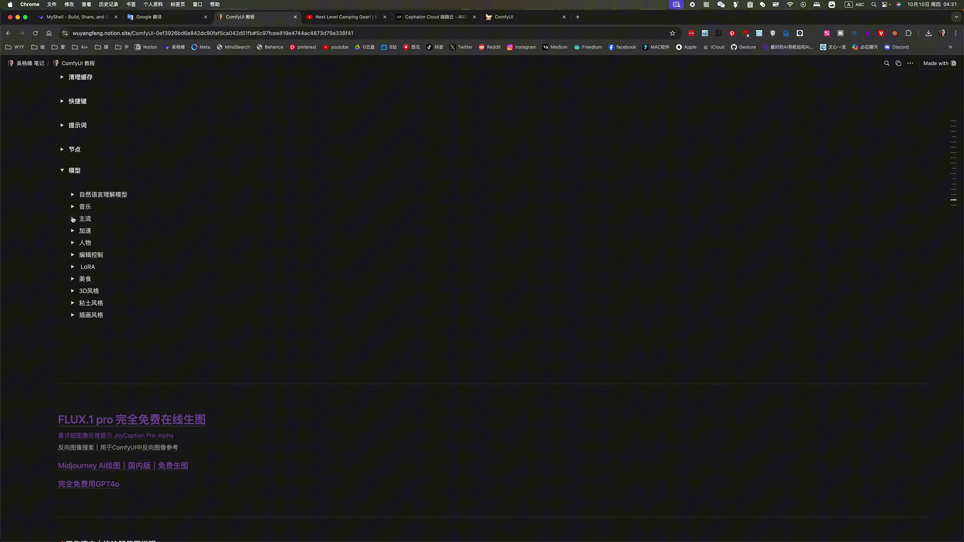
Browse the 主流 mainstream model entries, then fold them away
{"action": "left_click", "coordinate": [72, 218]}
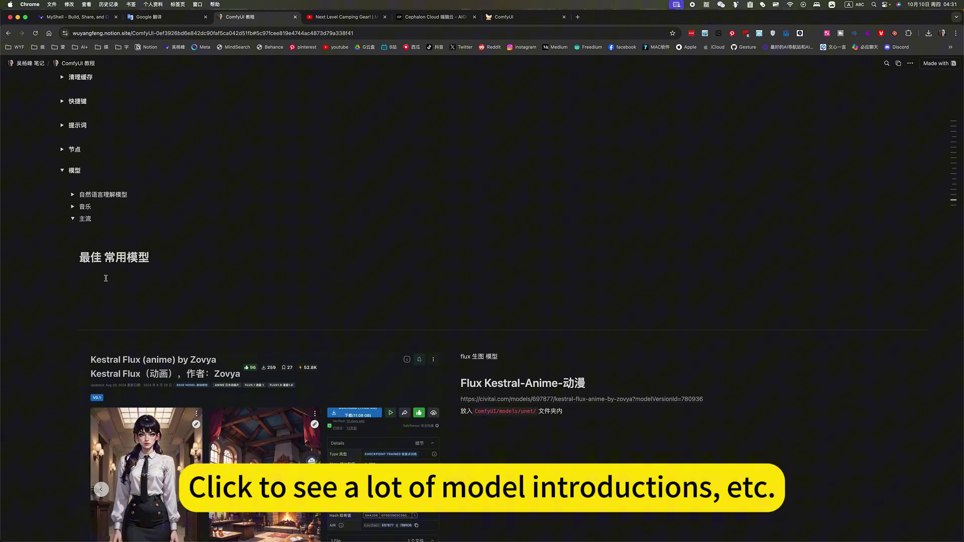
{"action": "scroll", "coordinate": [106, 281], "scroll_direction": "down", "scroll_amount": 10}
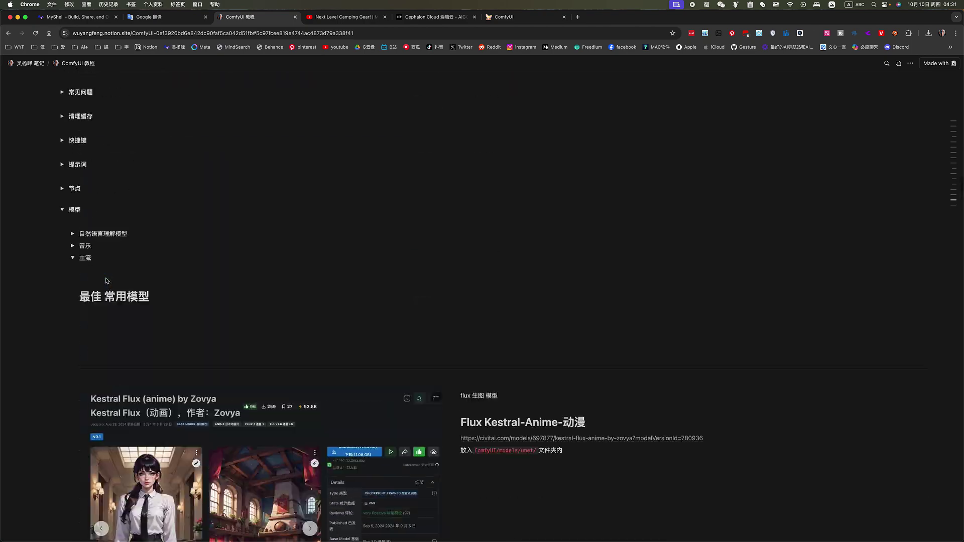
{"action": "scroll", "coordinate": [106, 281], "scroll_direction": "down", "scroll_amount": 10}
{"action": "scroll", "coordinate": [106, 281], "scroll_direction": "up", "scroll_amount": 10}
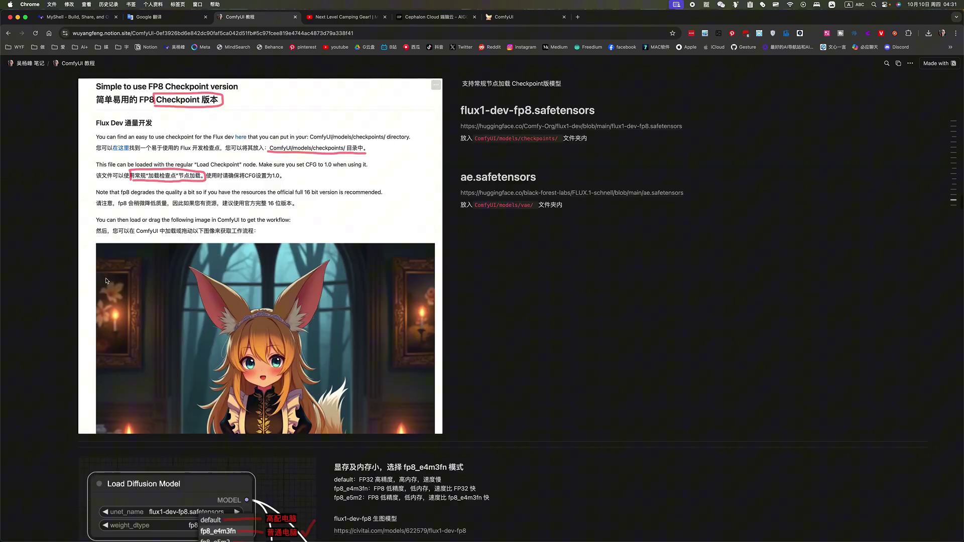
{"action": "scroll", "coordinate": [90, 241], "scroll_direction": "up", "scroll_amount": 2}
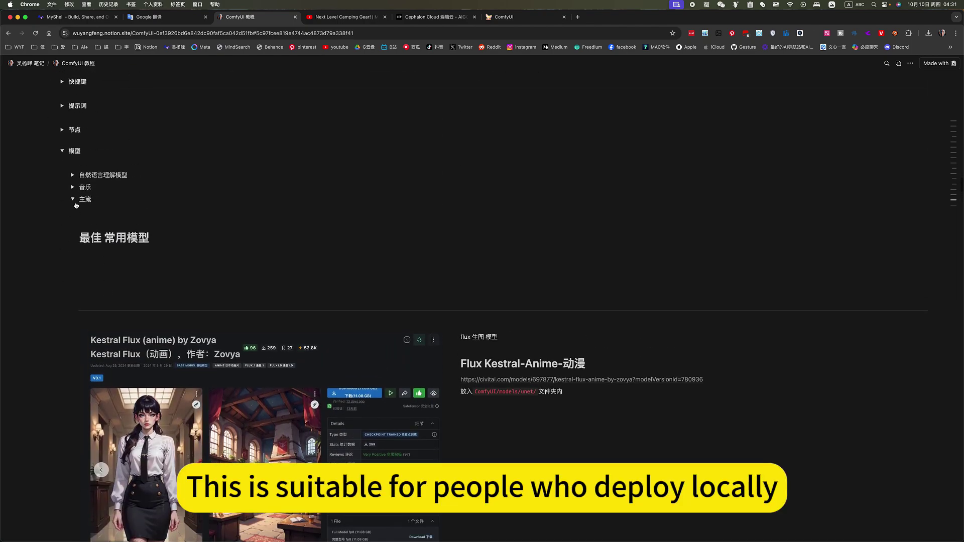
{"action": "left_click", "coordinate": [72, 199]}
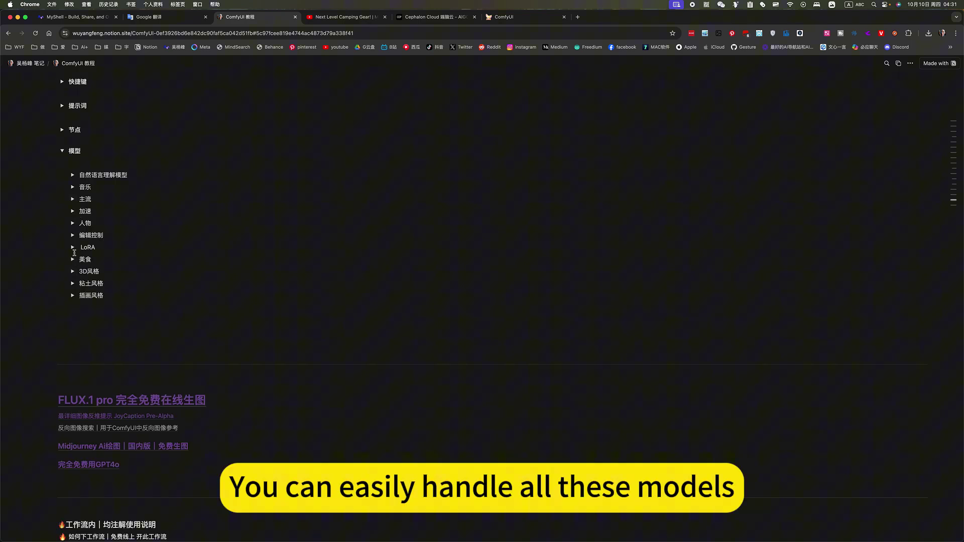
Browse the LoRA entries, fold them and 模型, and return to the ComfyUI workflow
{"action": "left_click", "coordinate": [73, 248]}
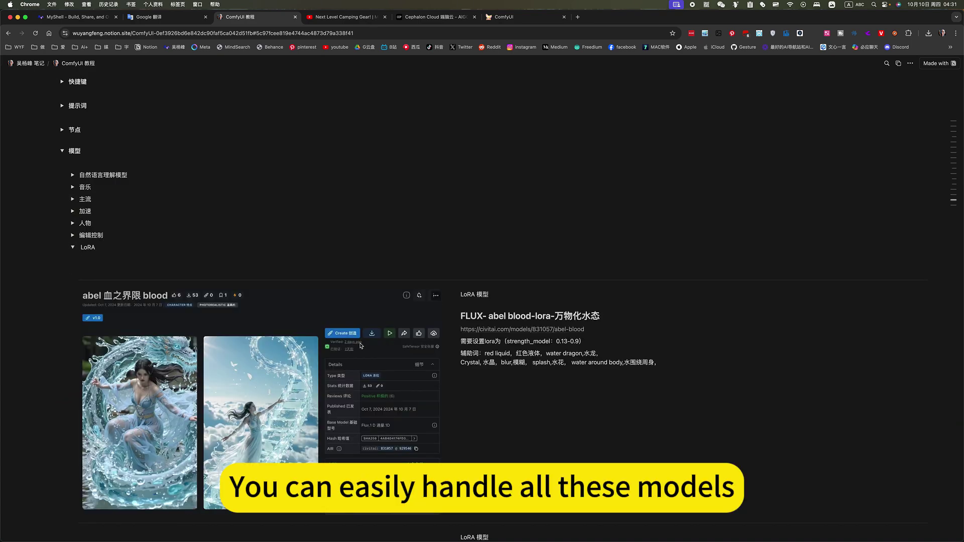
{"action": "scroll", "coordinate": [229, 357], "scroll_direction": "down", "scroll_amount": 10}
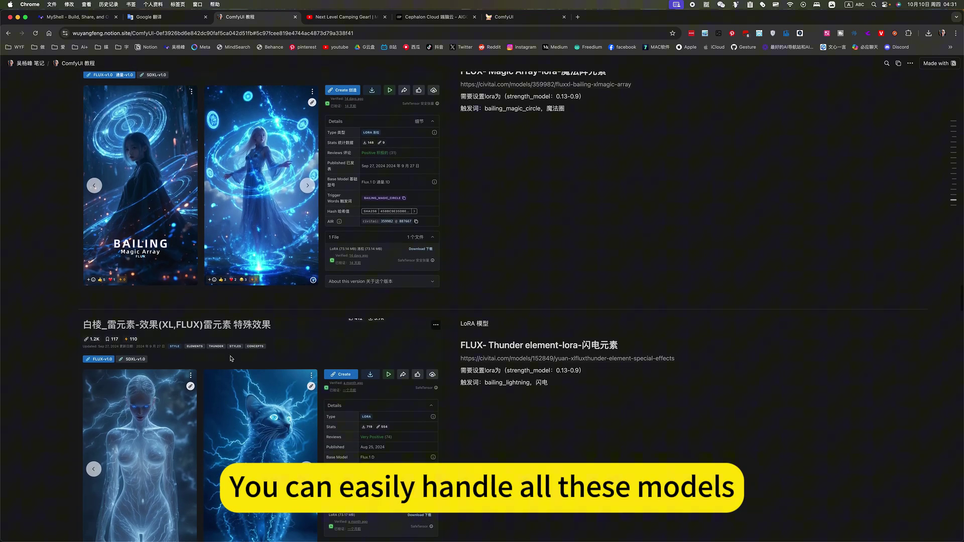
{"action": "scroll", "coordinate": [230, 358], "scroll_direction": "up", "scroll_amount": 10}
{"action": "left_click", "coordinate": [73, 391]}
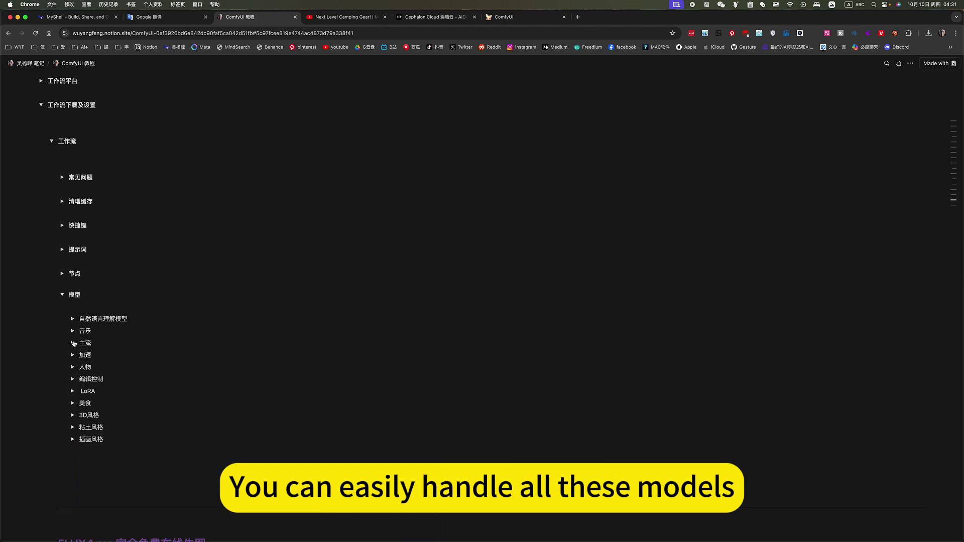
{"action": "left_click", "coordinate": [63, 295]}
{"action": "scroll", "coordinate": [77, 317], "scroll_direction": "down", "scroll_amount": 2}
{"action": "scroll", "coordinate": [77, 318], "scroll_direction": "down", "scroll_amount": 1}
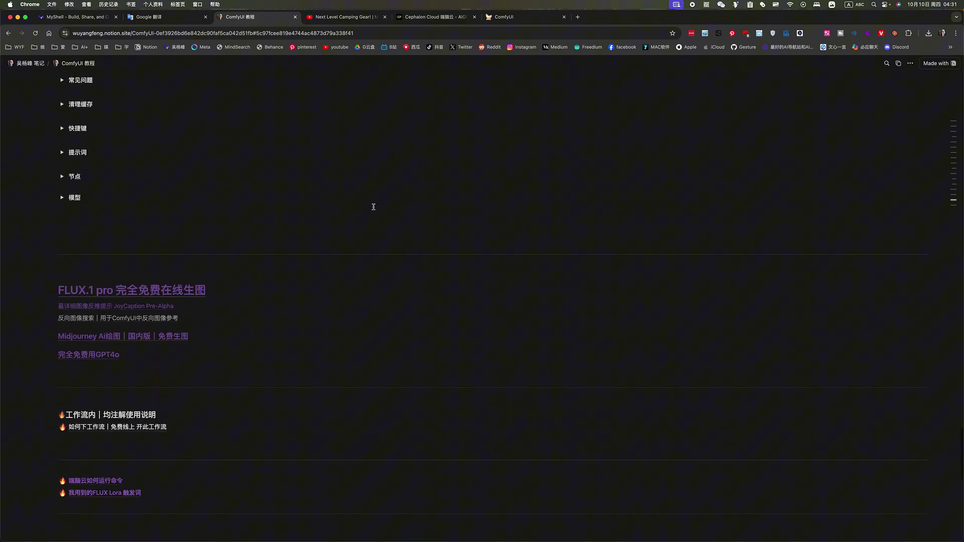
{"action": "left_click", "coordinate": [503, 20]}
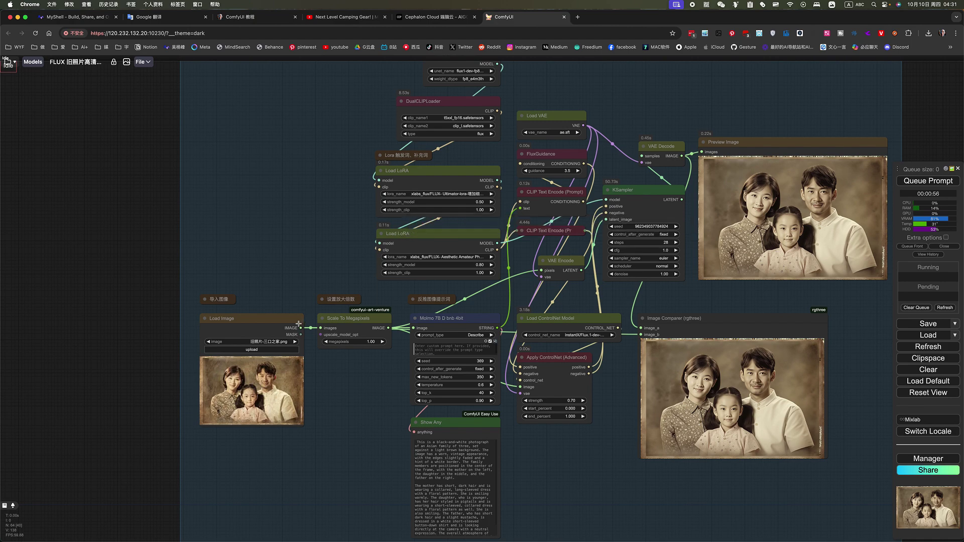
{"action": "scroll", "coordinate": [319, 199], "scroll_direction": "up", "scroll_amount": 5}
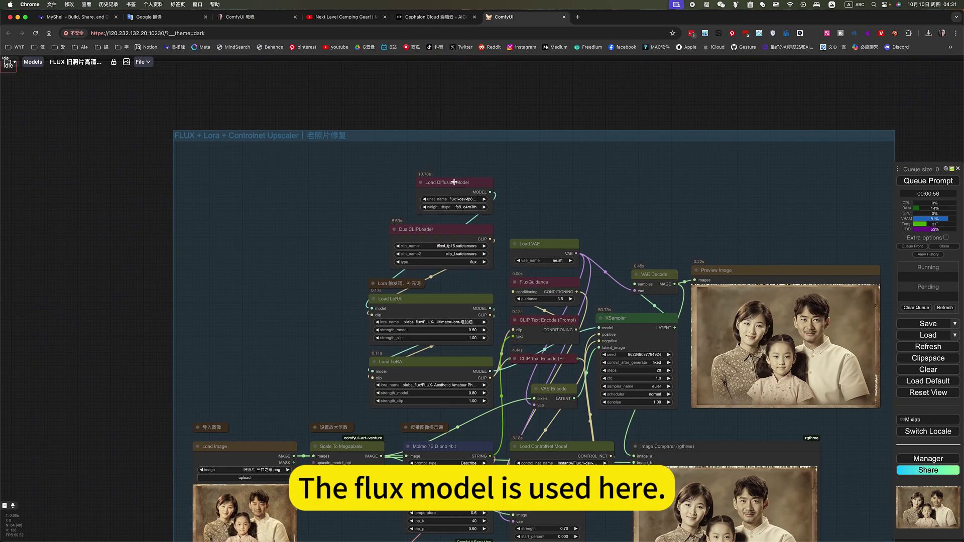
{"action": "scroll", "coordinate": [454, 182], "scroll_direction": "up", "scroll_amount": 9}
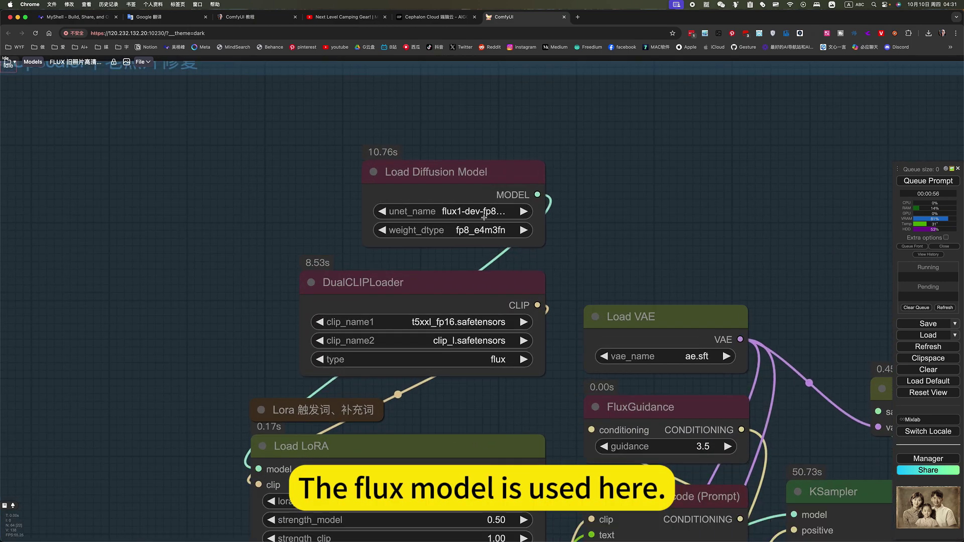
{"action": "scroll", "coordinate": [514, 255], "scroll_direction": "down", "scroll_amount": 5}
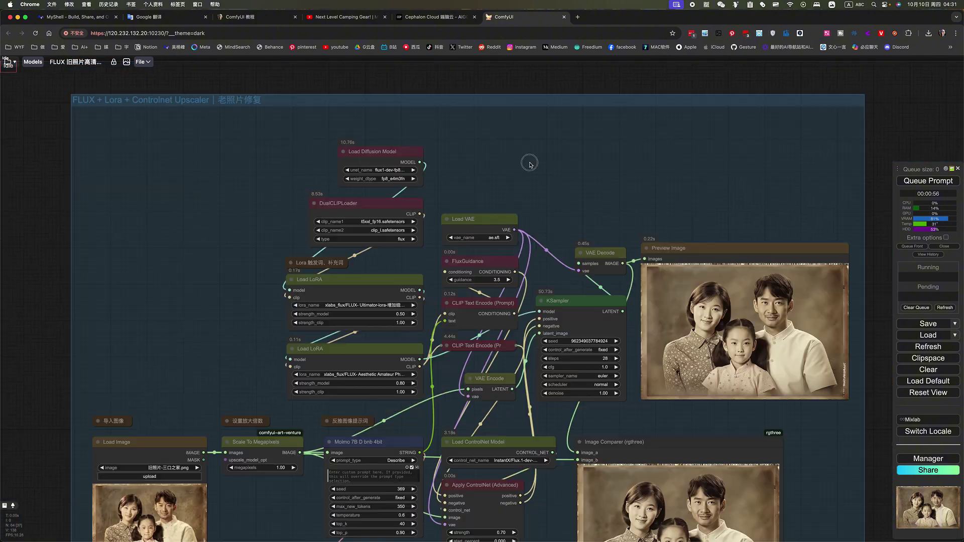
{"action": "scroll", "coordinate": [526, 161], "scroll_direction": "up", "scroll_amount": 1}
{"action": "scroll", "coordinate": [477, 358], "scroll_direction": "up", "scroll_amount": 5}
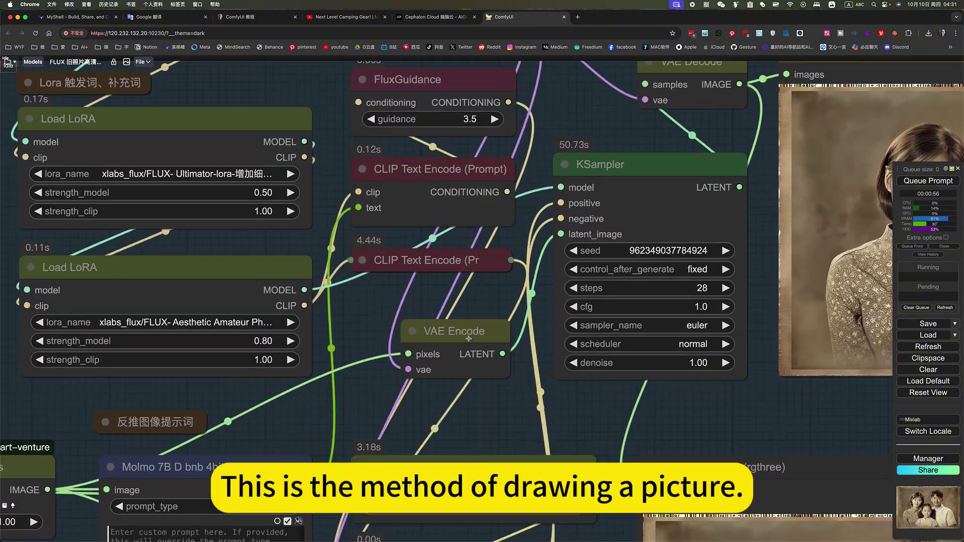
{"action": "left_click", "coordinate": [474, 355]}
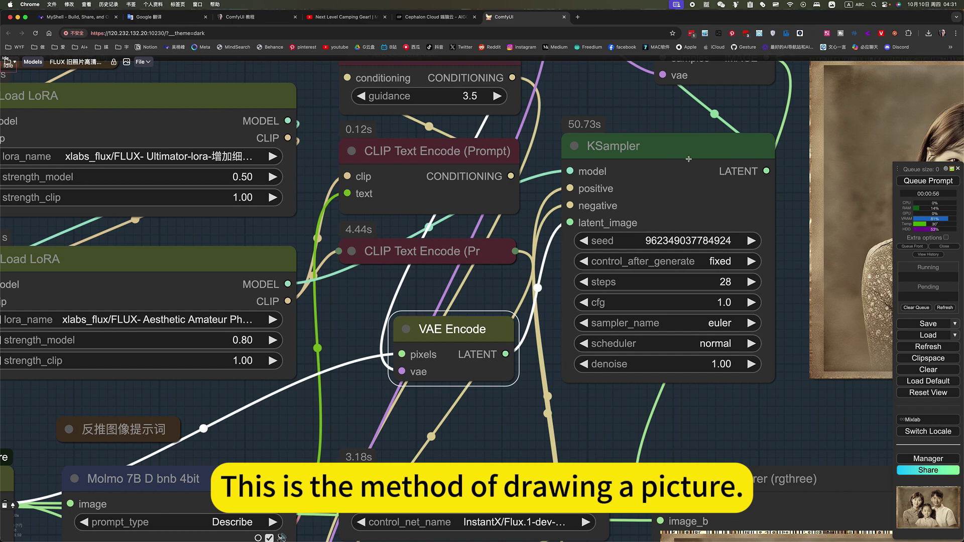
{"action": "scroll", "coordinate": [453, 368], "scroll_direction": "down", "scroll_amount": 5}
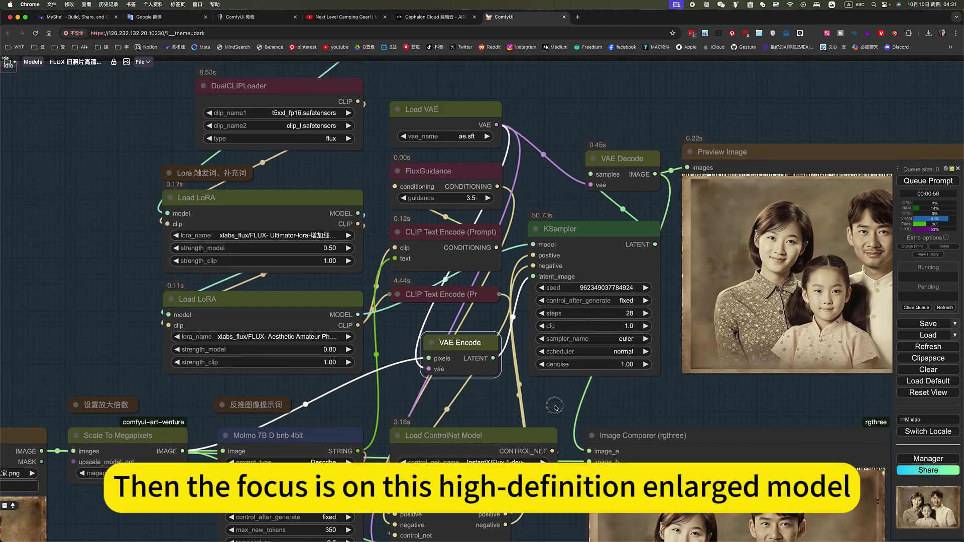
{"action": "scroll", "coordinate": [561, 365], "scroll_direction": "down", "scroll_amount": 1}
{"action": "left_click", "coordinate": [517, 424]}
{"action": "scroll", "coordinate": [547, 151], "scroll_direction": "up", "scroll_amount": 3}
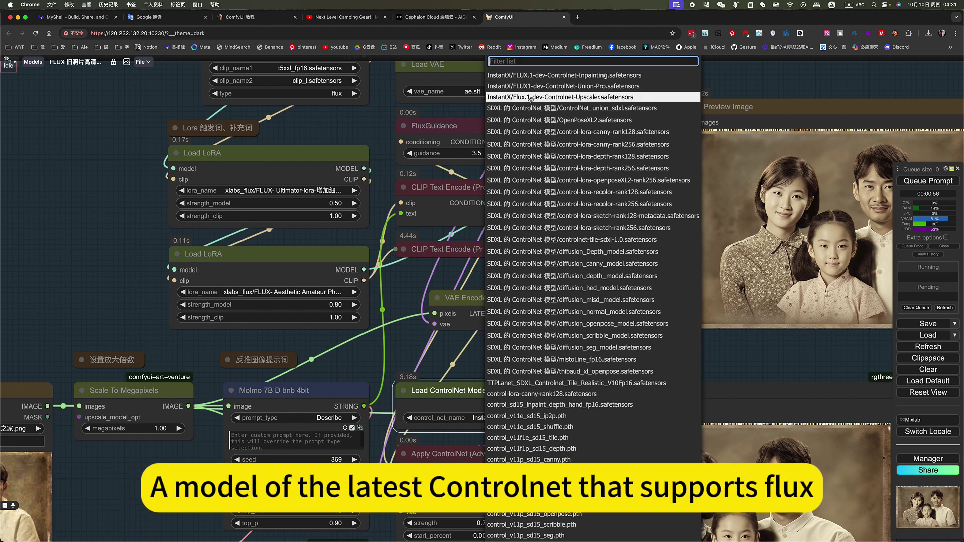
{"action": "left_click", "coordinate": [409, 345]}
{"action": "left_click_drag", "start_coordinate": [286, 425], "coordinate": [488, 392]}
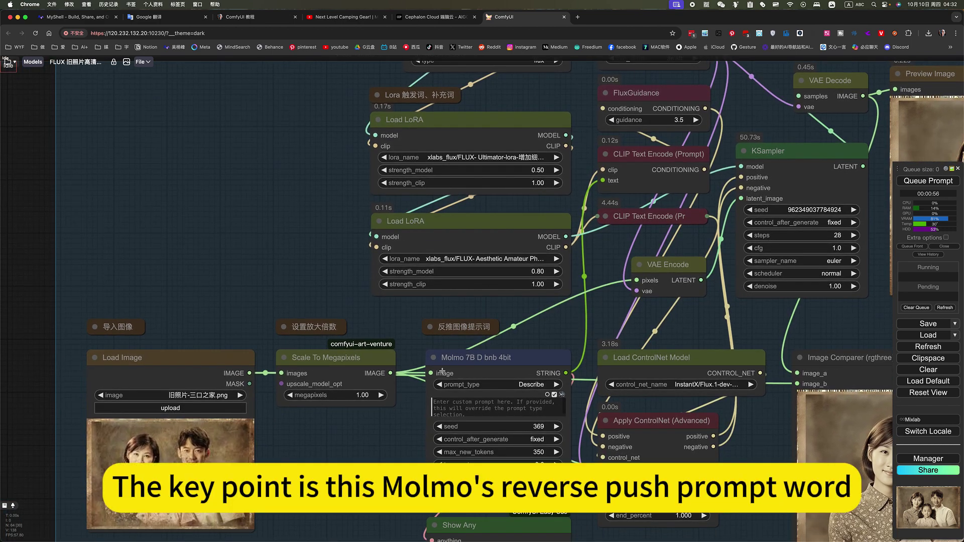
{"action": "scroll", "coordinate": [441, 372], "scroll_direction": "up", "scroll_amount": 8}
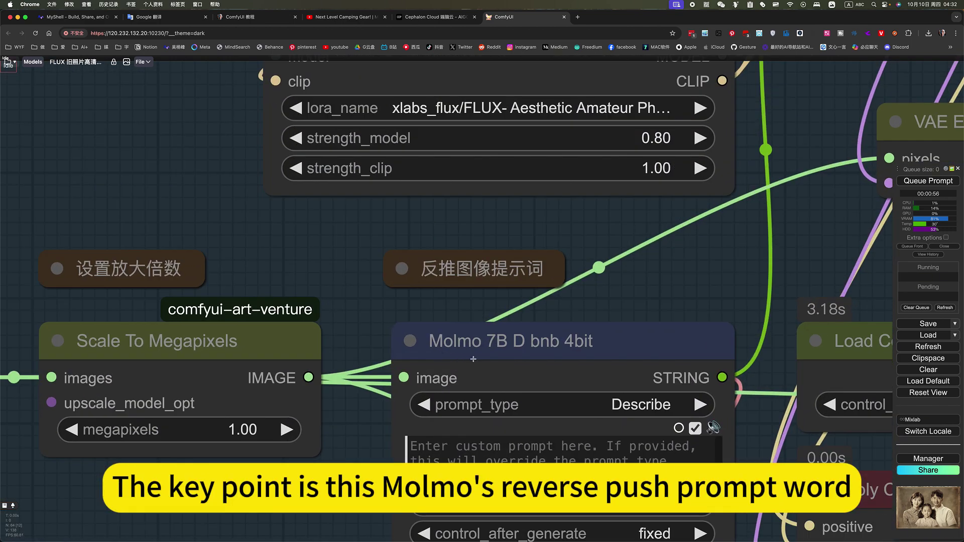
{"action": "scroll", "coordinate": [473, 359], "scroll_direction": "down", "scroll_amount": 8}
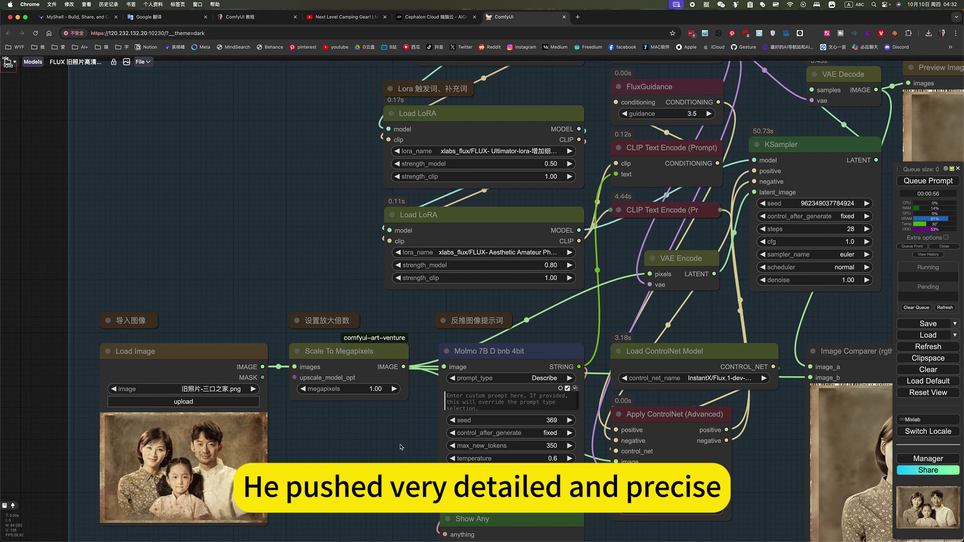
{"action": "left_click_drag", "start_coordinate": [408, 396], "coordinate": [424, 240]}
{"action": "mouse_move", "coordinate": [678, 457]}
{"action": "left_mouse_down"}
{"action": "mouse_move", "coordinate": [670, 392]}
{"action": "mouse_move", "coordinate": [676, 474]}
{"action": "left_mouse_up"}
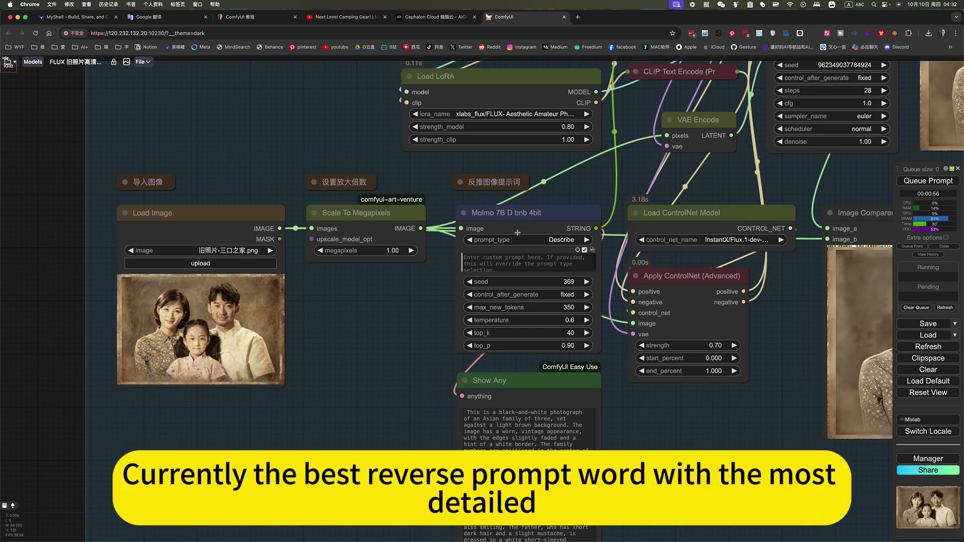
{"action": "left_click_drag", "start_coordinate": [671, 400], "coordinate": [665, 337]}
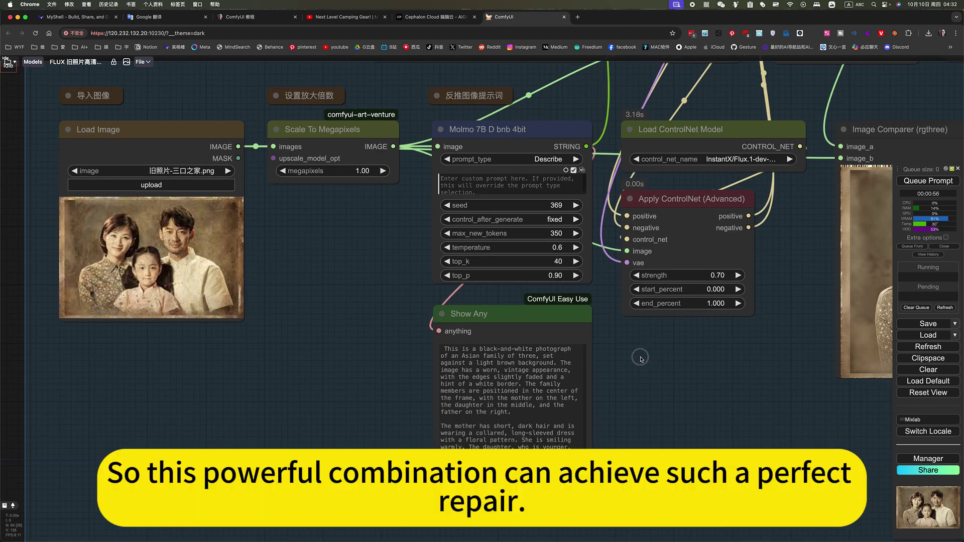
{"action": "scroll", "coordinate": [634, 307], "scroll_direction": "up", "scroll_amount": 2}
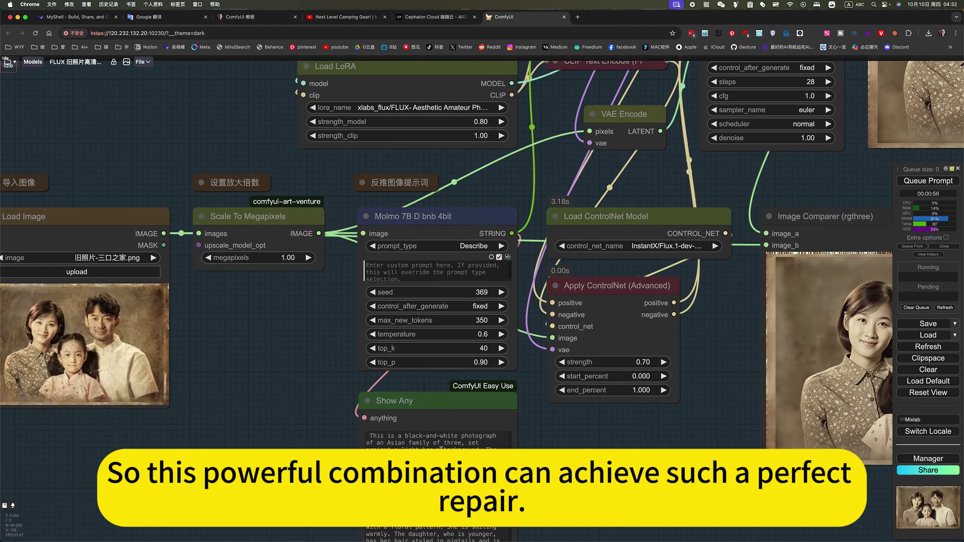
{"action": "scroll", "coordinate": [687, 442], "scroll_direction": "right", "scroll_amount": 1}
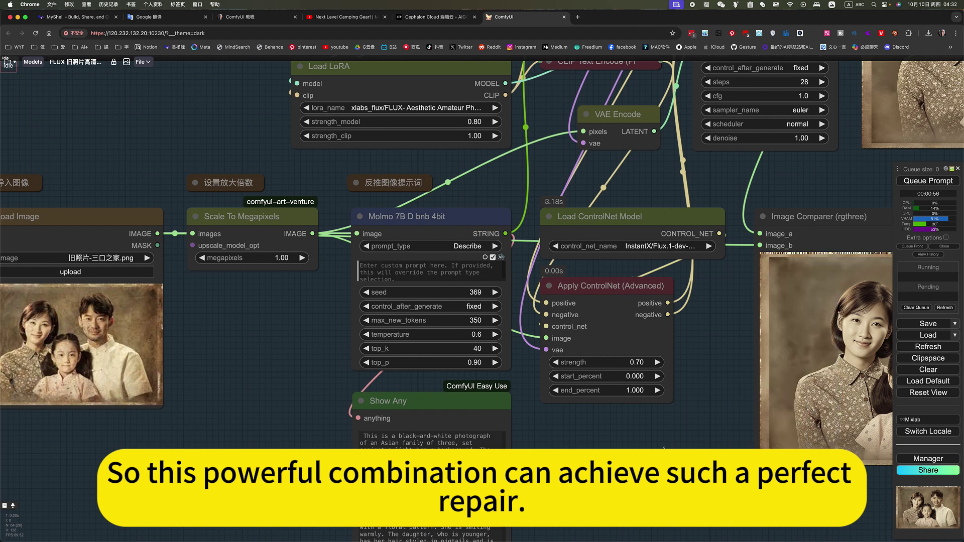
{"action": "scroll", "coordinate": [446, 442], "scroll_direction": "right", "scroll_amount": 5}
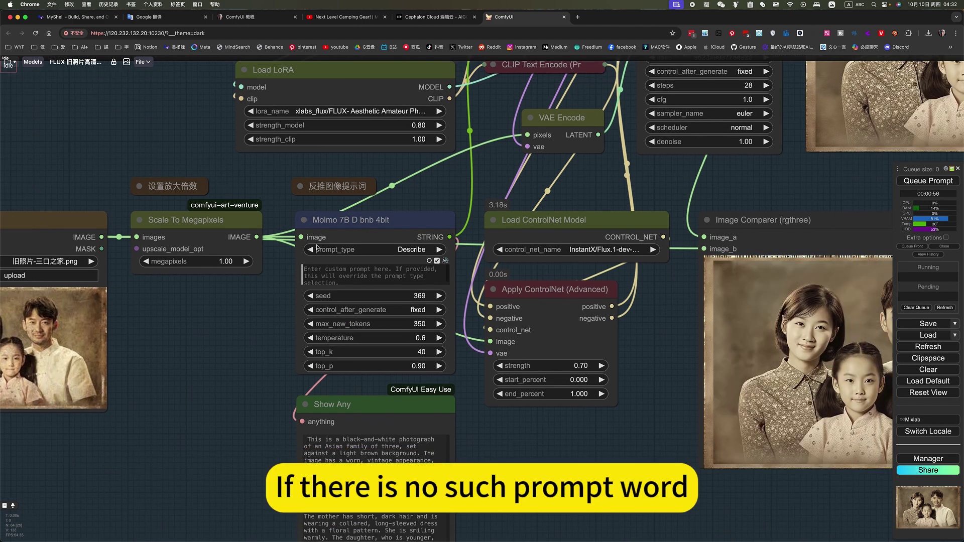
{"action": "scroll", "coordinate": [640, 322], "scroll_direction": "down", "scroll_amount": 4}
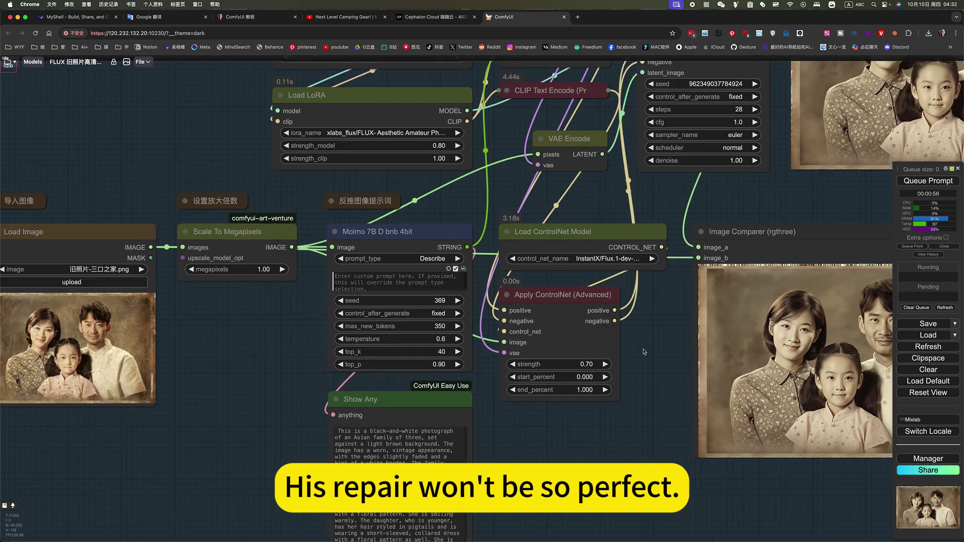
{"action": "scroll", "coordinate": [617, 359], "scroll_direction": "up", "scroll_amount": 5}
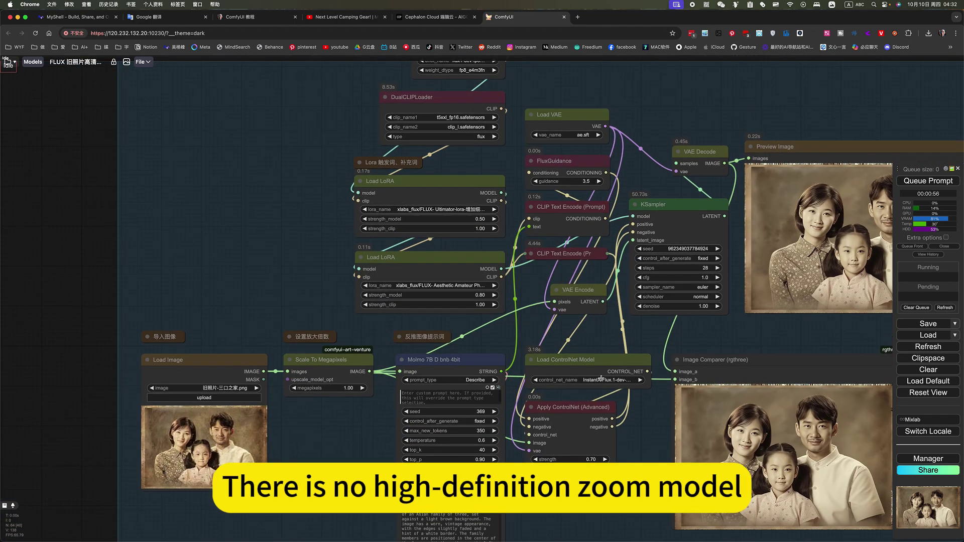
{"action": "scroll", "coordinate": [601, 379], "scroll_direction": "down", "scroll_amount": 4}
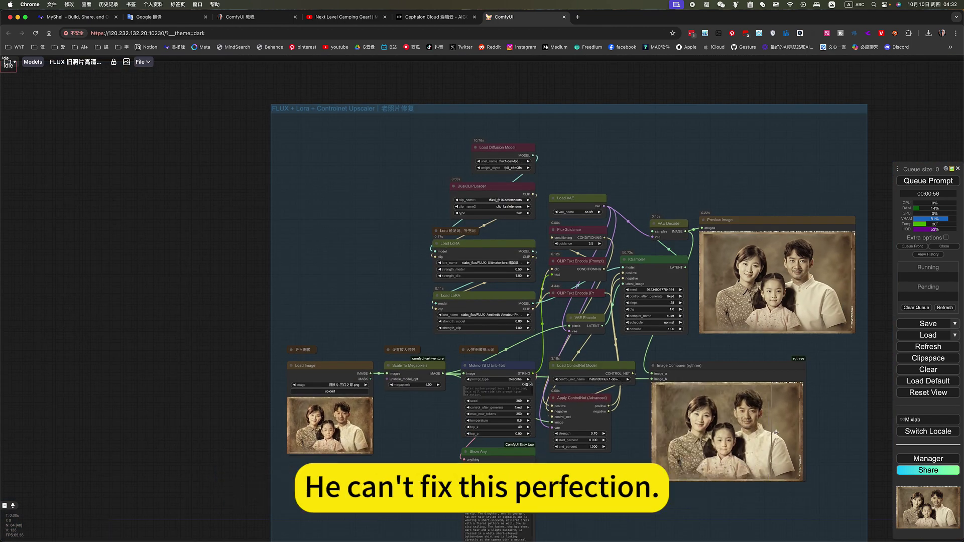
{"action": "scroll", "coordinate": [508, 132], "scroll_direction": "up", "scroll_amount": 4}
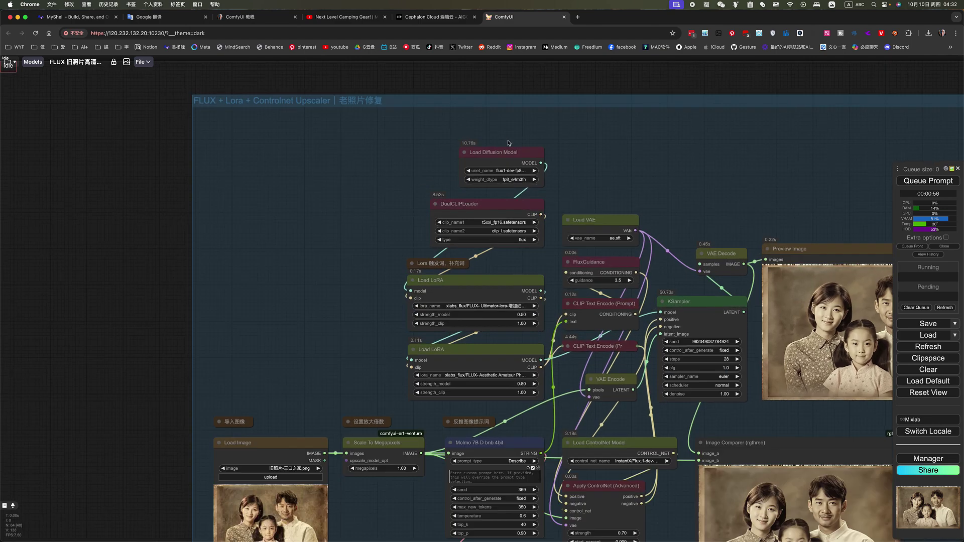
{"action": "scroll", "coordinate": [587, 221], "scroll_direction": "right", "scroll_amount": 5}
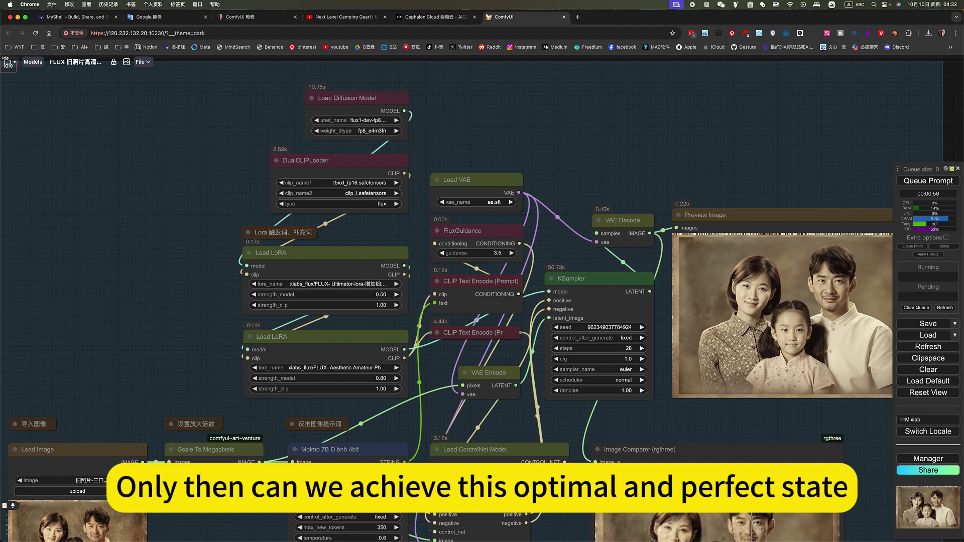
{"action": "left_click_drag", "start_coordinate": [152, 319], "coordinate": [301, 275]}
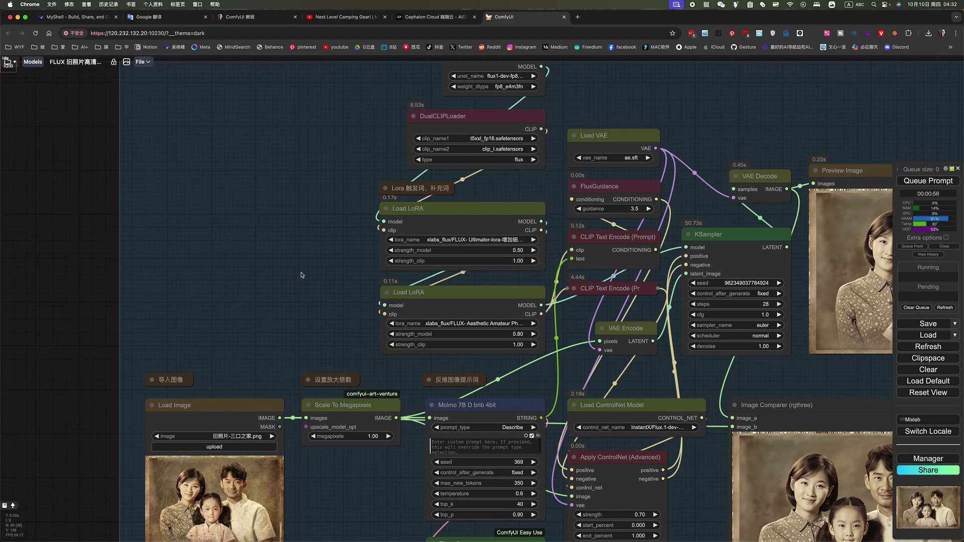
{"action": "scroll", "coordinate": [301, 275], "scroll_direction": "up", "scroll_amount": 4}
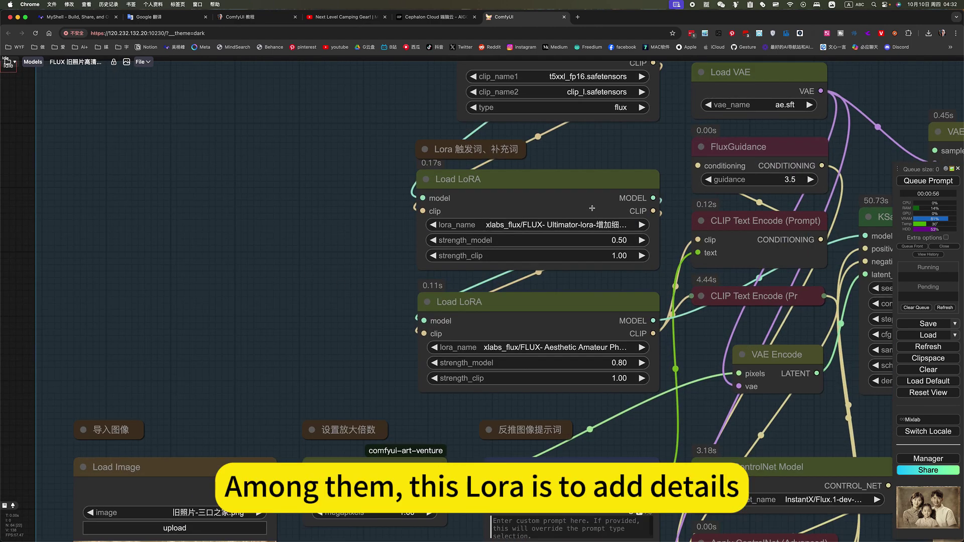
{"action": "scroll", "coordinate": [578, 186], "scroll_direction": "down", "scroll_amount": 2}
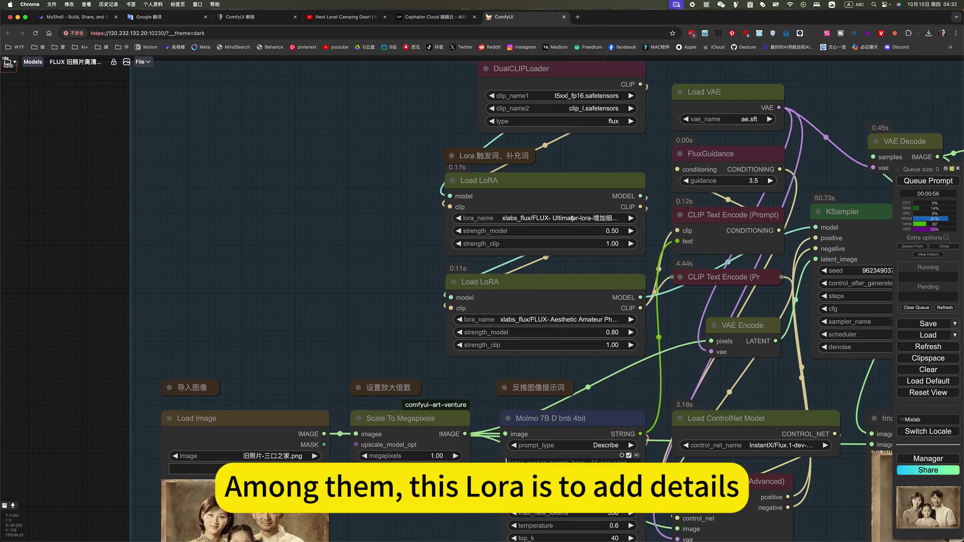
{"action": "left_click", "coordinate": [572, 218]}
{"action": "scroll", "coordinate": [616, 336], "scroll_direction": "down", "scroll_amount": 1}
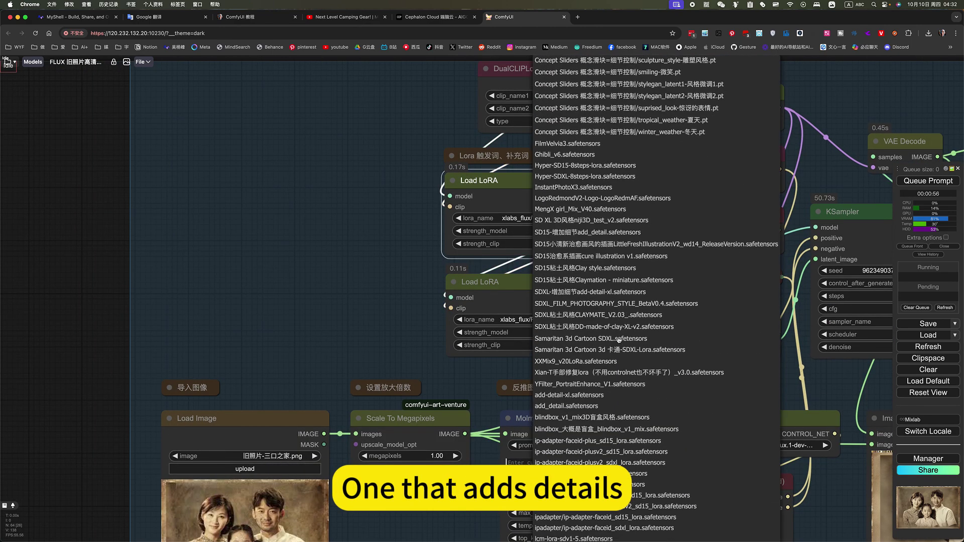
{"action": "scroll", "coordinate": [619, 340], "scroll_direction": "down", "scroll_amount": 10}
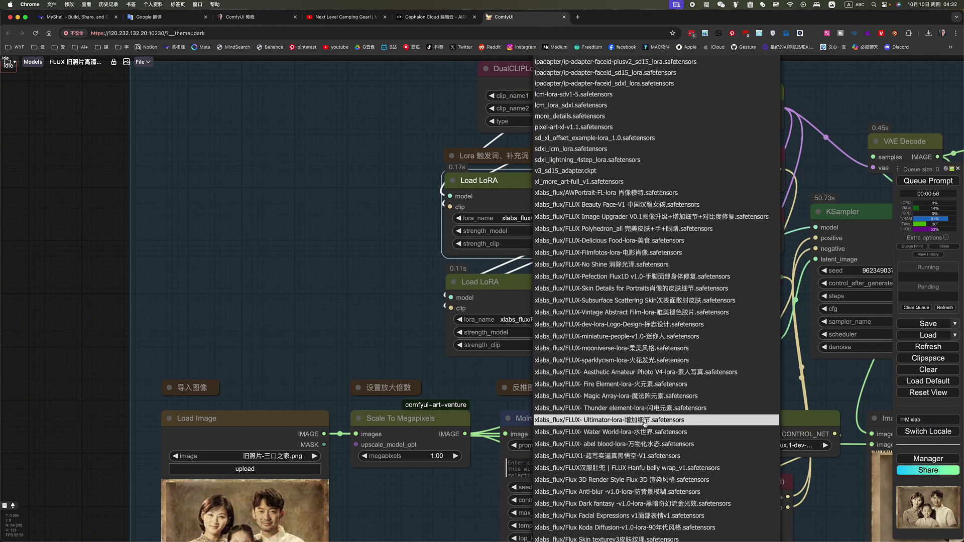
{"action": "left_click", "coordinate": [643, 421]}
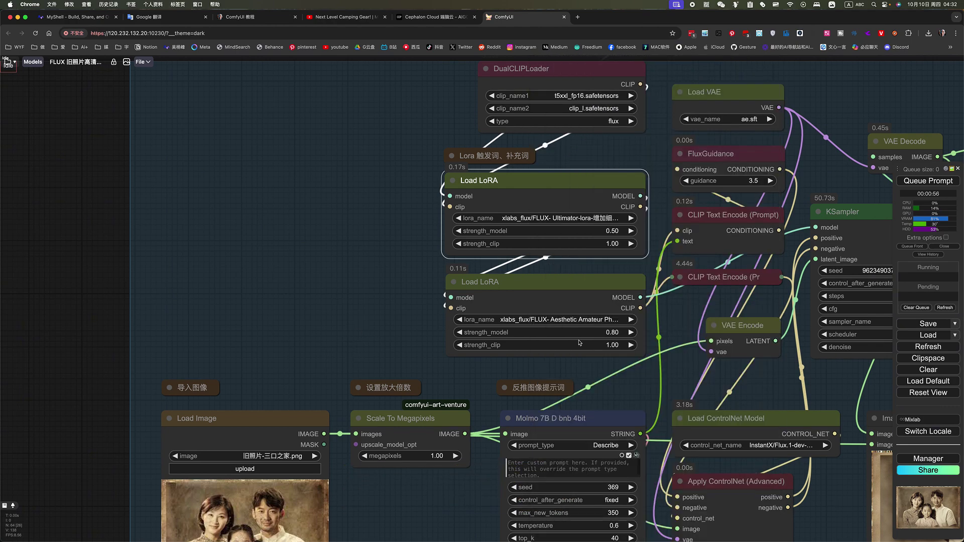
{"action": "left_click", "coordinate": [595, 320]}
{"action": "scroll", "coordinate": [643, 427], "scroll_direction": "down", "scroll_amount": 5}
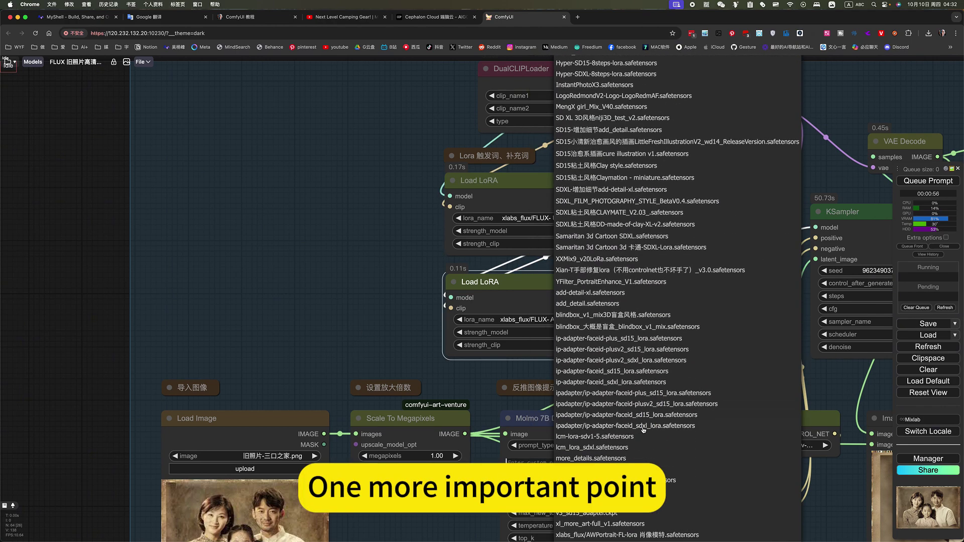
{"action": "scroll", "coordinate": [643, 430], "scroll_direction": "down", "scroll_amount": 8}
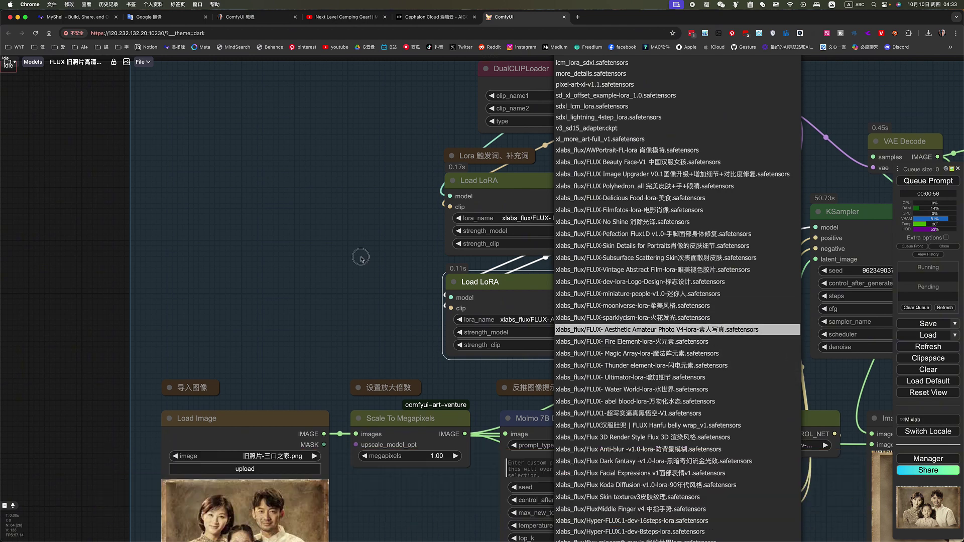
{"action": "left_click_drag", "start_coordinate": [588, 161], "coordinate": [563, 181]}
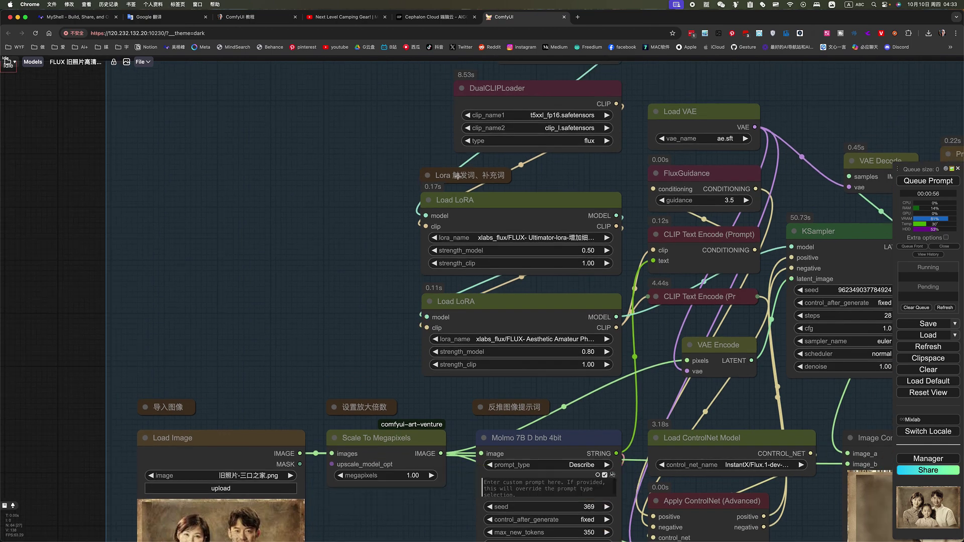
Expand the 'Lora 触发词、补充词' note and zoom in until bailing_lightning and bailing_fire are readable
{"action": "left_click", "coordinate": [426, 175]}
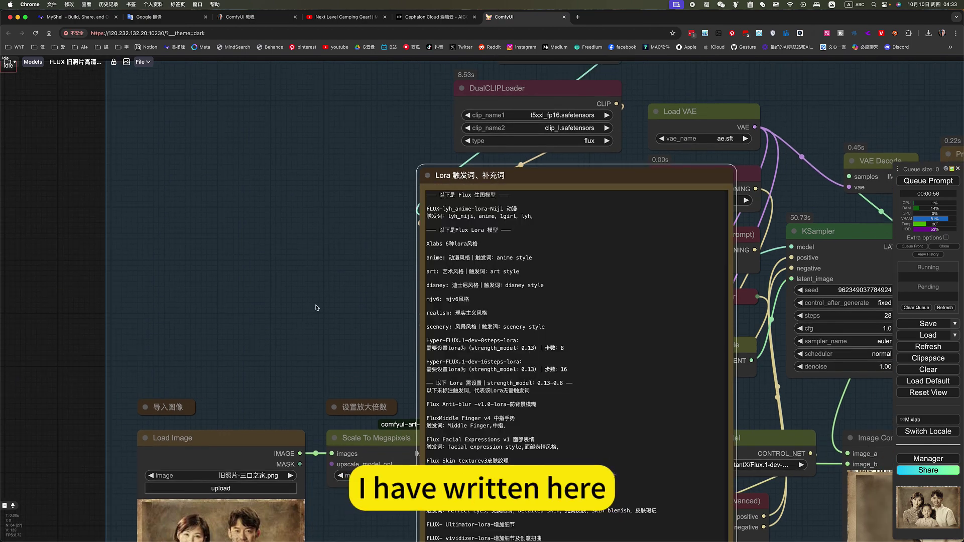
{"action": "scroll", "coordinate": [319, 286], "scroll_direction": "down", "scroll_amount": 5}
{"action": "scroll", "coordinate": [380, 395], "scroll_direction": "up", "scroll_amount": 4}
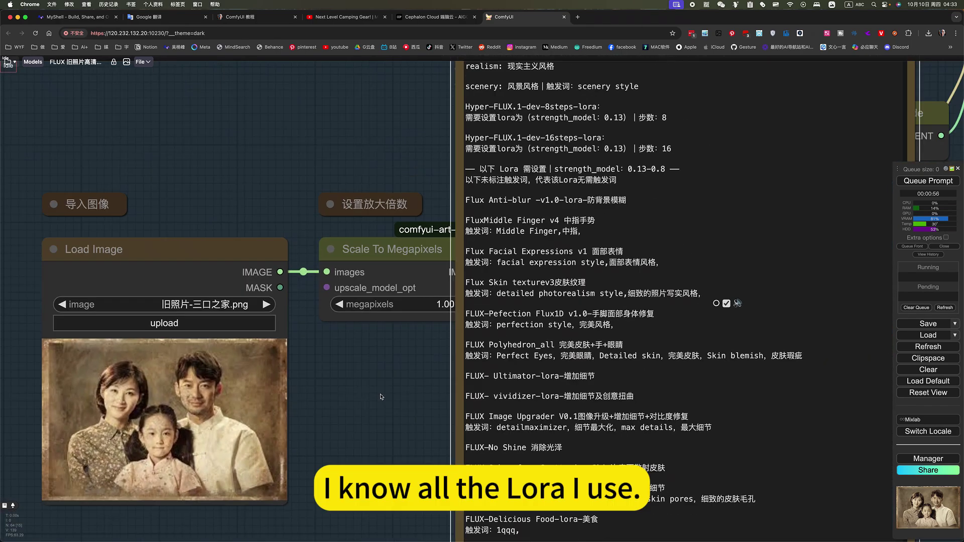
{"action": "scroll", "coordinate": [380, 397], "scroll_direction": "down", "scroll_amount": 5}
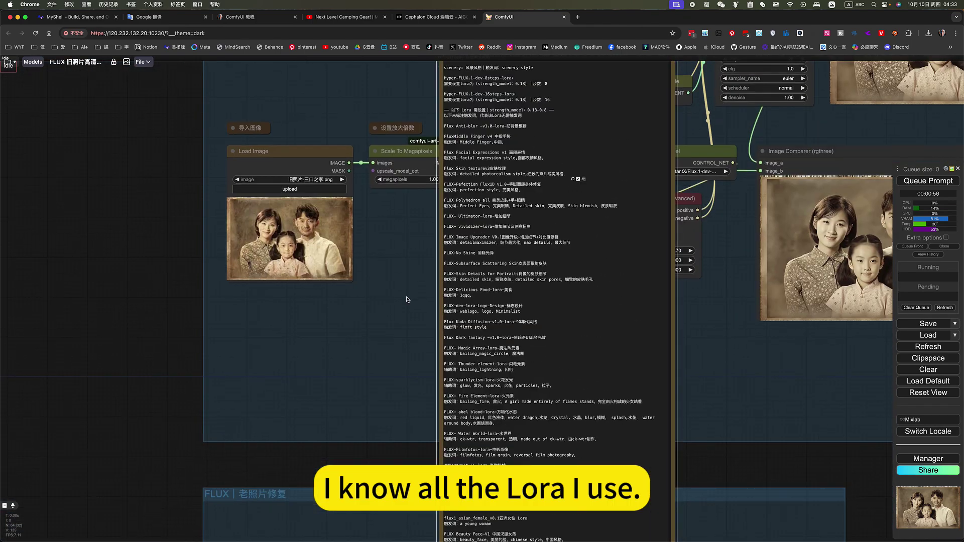
{"action": "scroll", "coordinate": [407, 300], "scroll_direction": "down", "scroll_amount": 6}
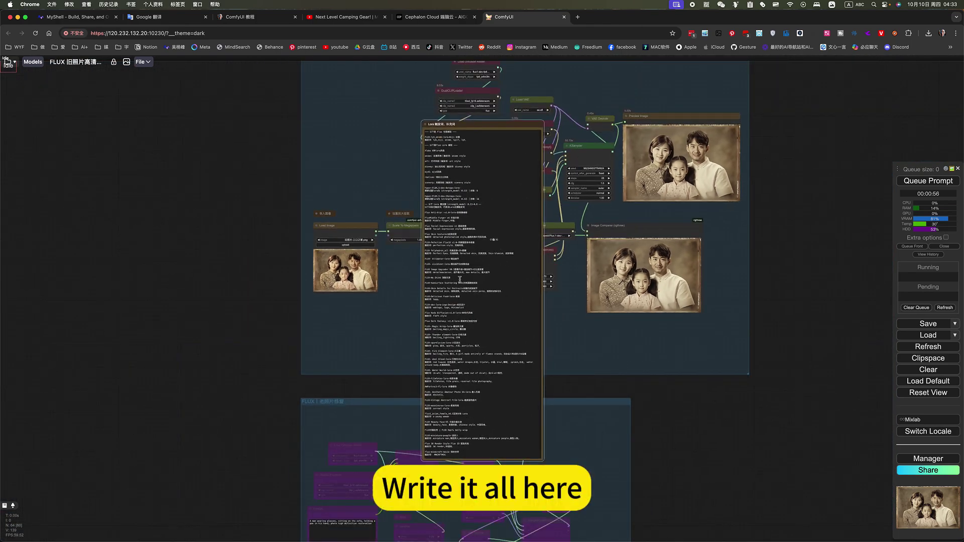
{"action": "scroll", "coordinate": [396, 263], "scroll_direction": "up", "scroll_amount": 3}
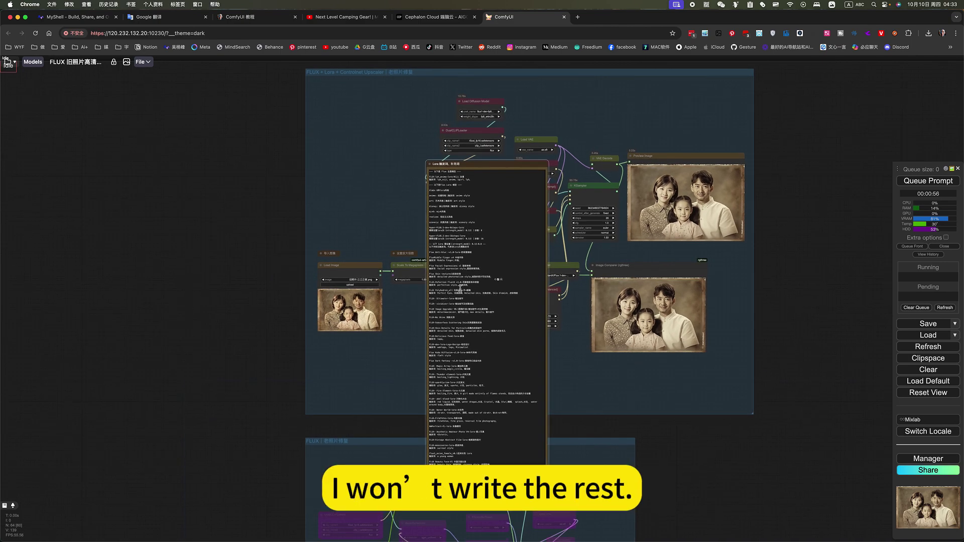
{"action": "scroll", "coordinate": [416, 322], "scroll_direction": "up", "scroll_amount": 6}
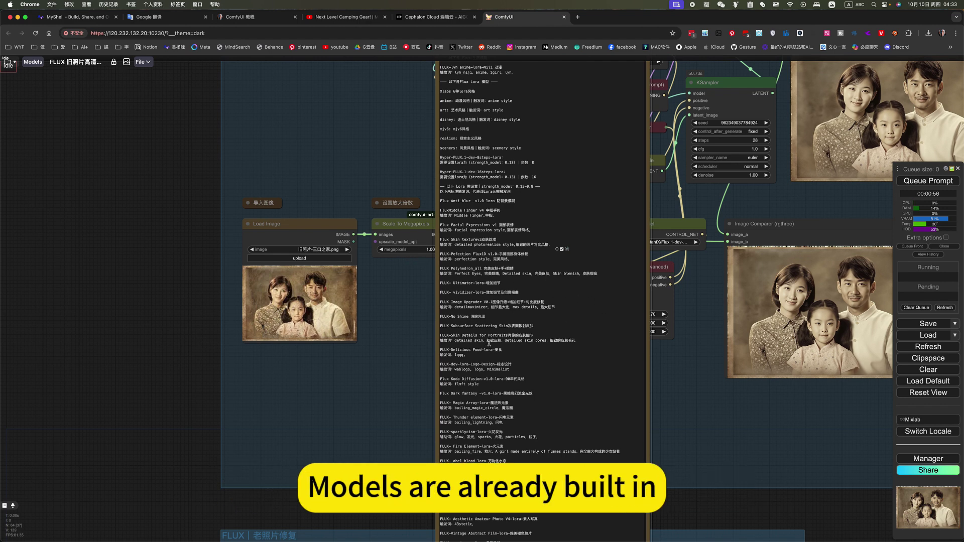
{"action": "scroll", "coordinate": [407, 341], "scroll_direction": "down", "scroll_amount": 5}
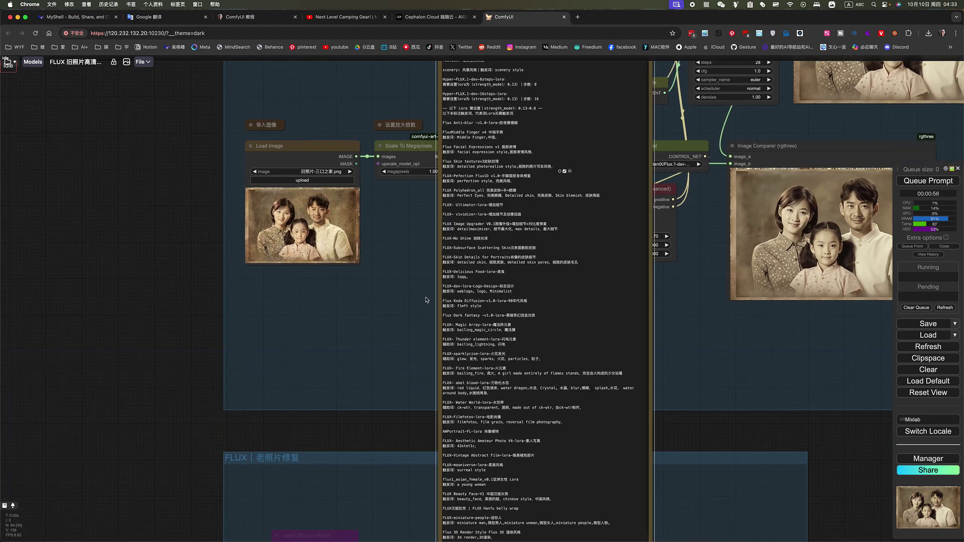
{"action": "scroll", "coordinate": [393, 325], "scroll_direction": "up", "scroll_amount": 9}
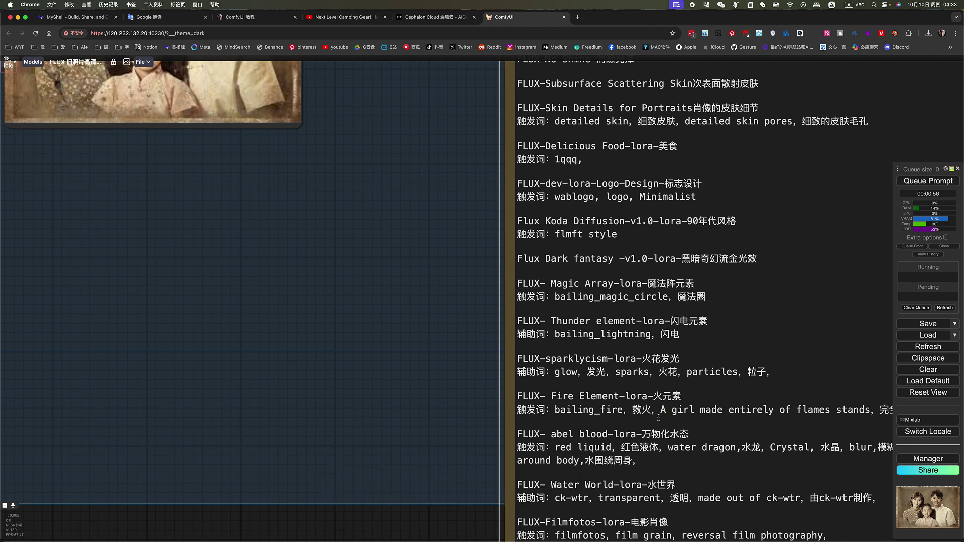
Highlight the Aesthetic Amateur Photo entry, its 43stet1c trigger word, and the AWPortrait-FL-lora entry
{"action": "scroll", "coordinate": [404, 419], "scroll_direction": "down", "scroll_amount": 5}
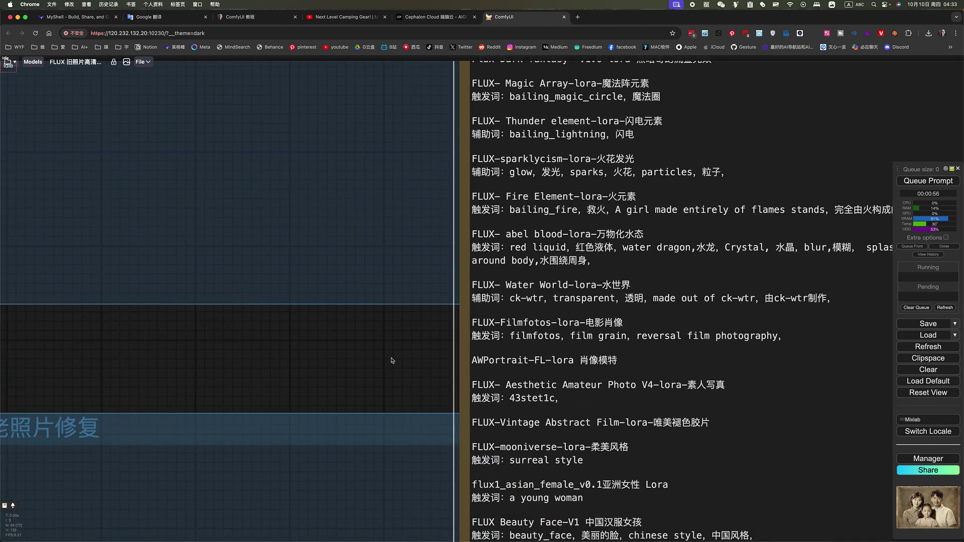
{"action": "scroll", "coordinate": [365, 313], "scroll_direction": "down", "scroll_amount": 1}
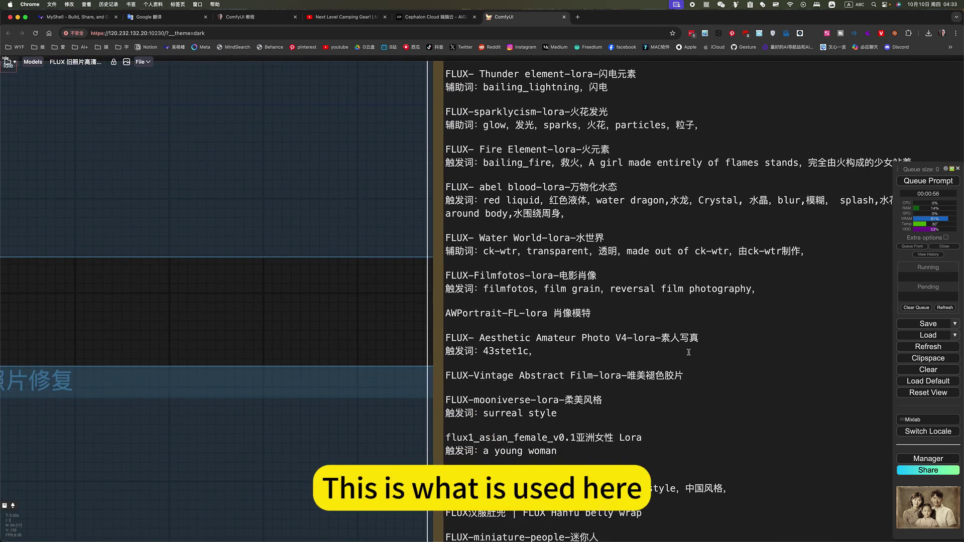
{"action": "left_click_drag", "start_coordinate": [660, 338], "coordinate": [689, 337]}
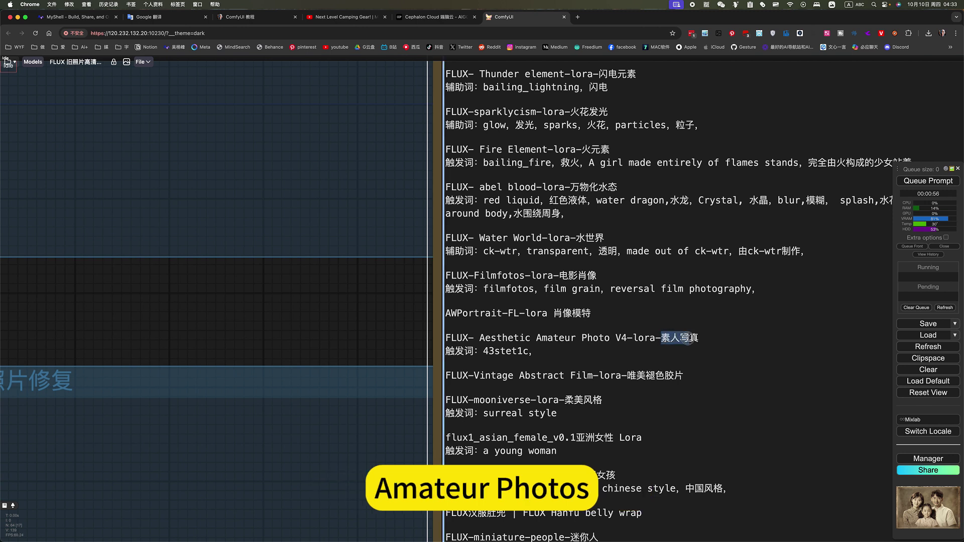
{"action": "left_click_drag", "start_coordinate": [537, 351], "coordinate": [451, 351]}
{"action": "left_click_drag", "start_coordinate": [563, 312], "coordinate": [447, 305]}
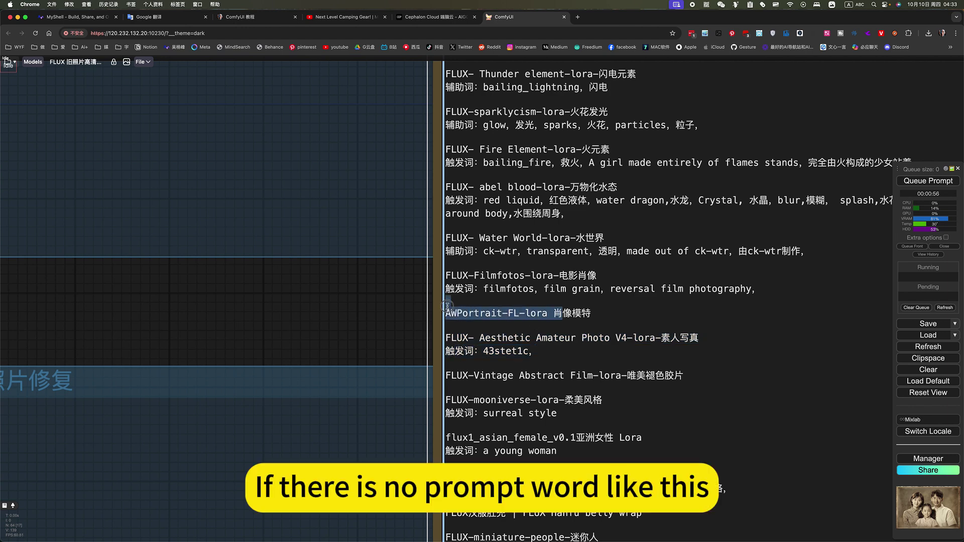
{"action": "left_click", "coordinate": [457, 312]}
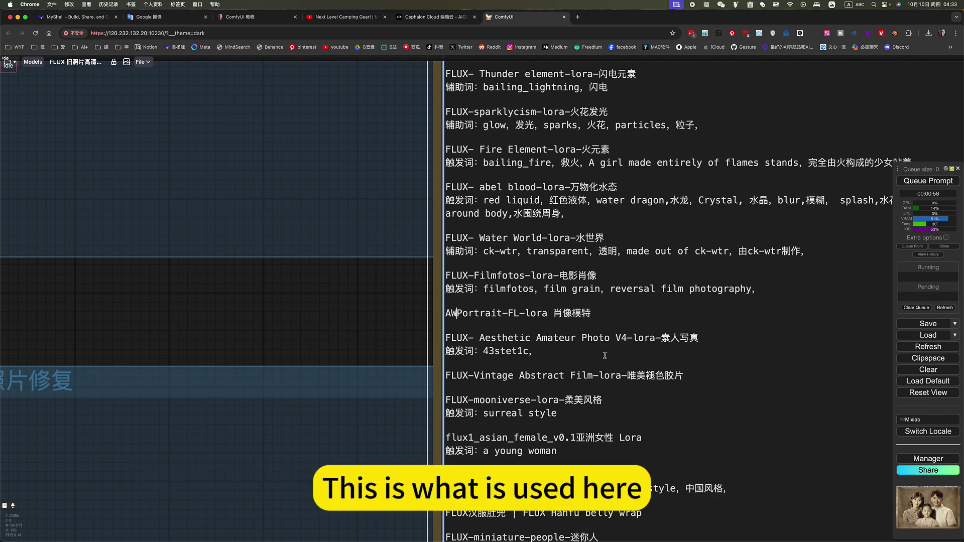
{"action": "mouse_move", "coordinate": [537, 349]}
{"action": "left_mouse_down"}
{"action": "mouse_move", "coordinate": [483, 339]}
{"action": "mouse_move", "coordinate": [552, 342]}
{"action": "left_mouse_up"}
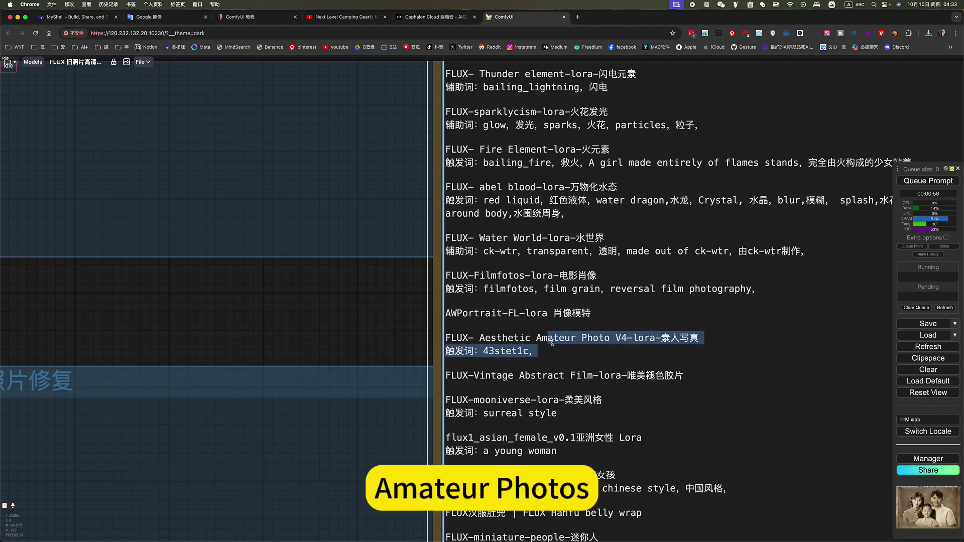
Highlight the FLUX- Ultimator-lora entry, which has no trigger word, then zoom back out
{"action": "scroll", "coordinate": [384, 308], "scroll_direction": "up", "scroll_amount": 10}
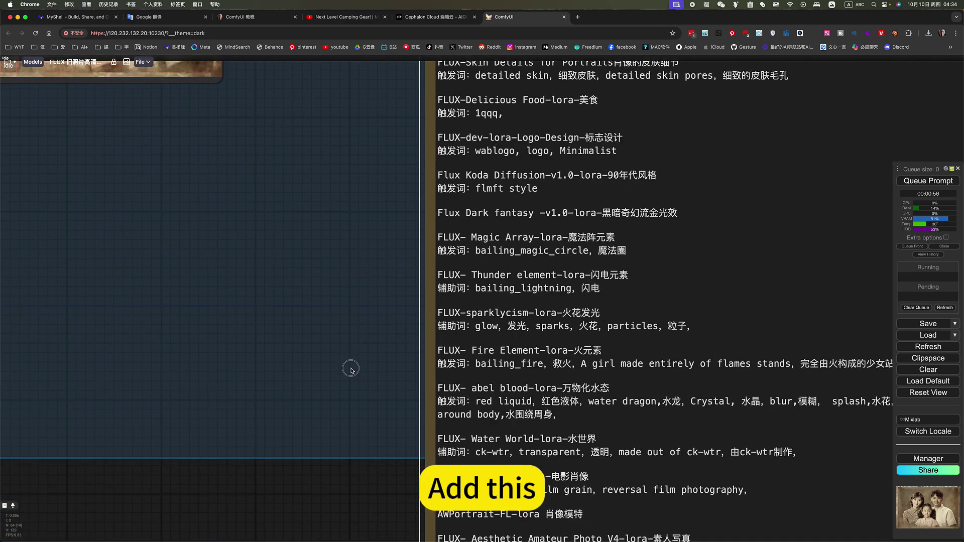
{"action": "scroll", "coordinate": [353, 273], "scroll_direction": "up", "scroll_amount": 5}
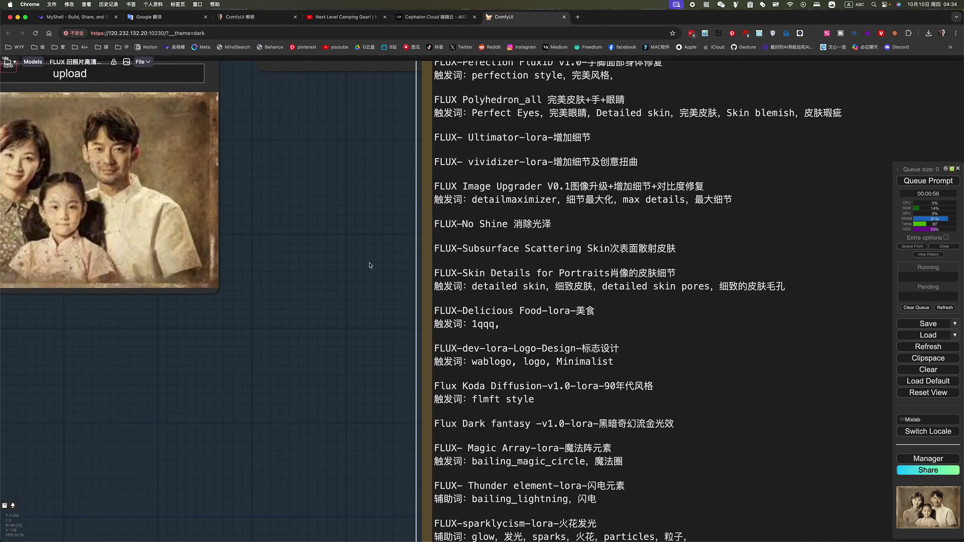
{"action": "scroll", "coordinate": [363, 354], "scroll_direction": "up", "scroll_amount": 3}
{"action": "left_click_drag", "start_coordinate": [600, 274], "coordinate": [442, 274]}
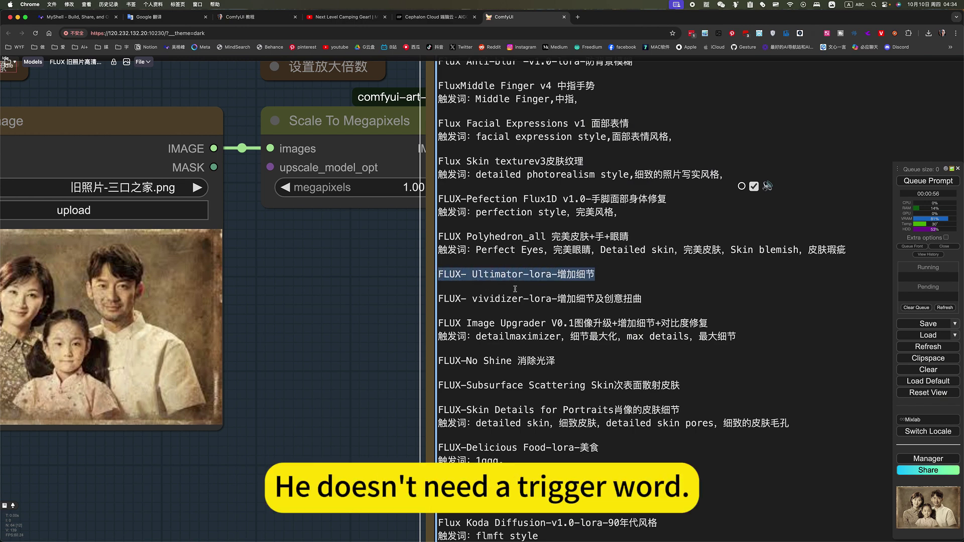
{"action": "scroll", "coordinate": [468, 321], "scroll_direction": "down", "scroll_amount": 3}
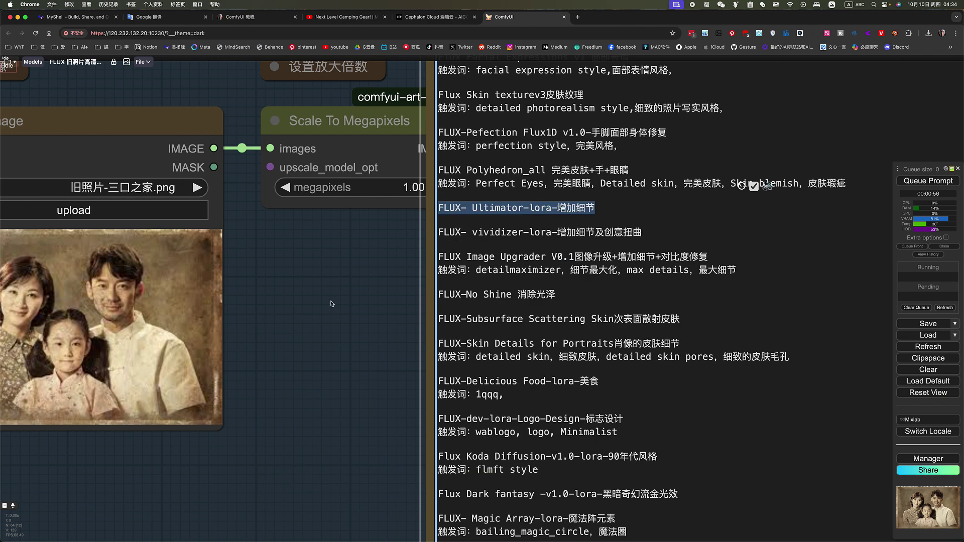
{"action": "left_click", "coordinate": [371, 300]}
{"action": "scroll", "coordinate": [335, 318], "scroll_direction": "down", "scroll_amount": 4}
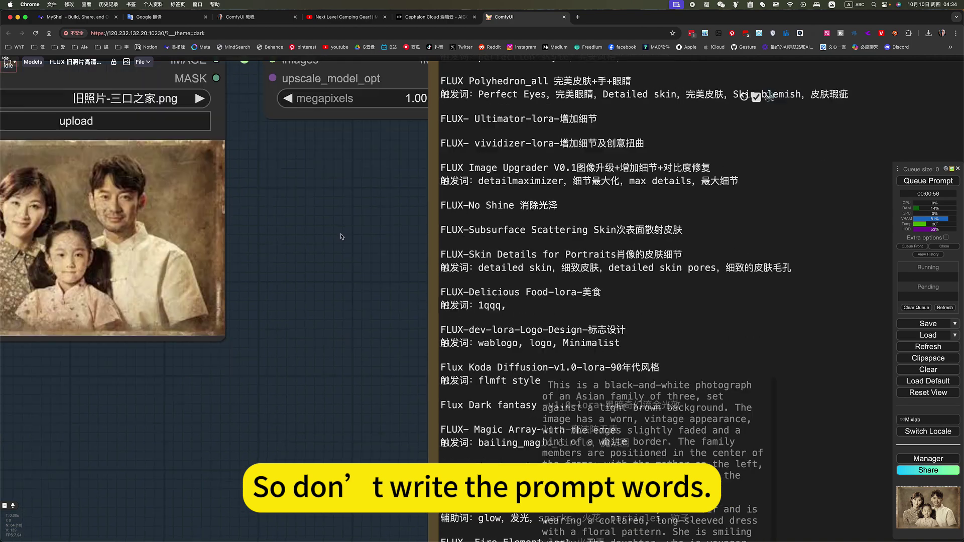
{"action": "scroll", "coordinate": [354, 221], "scroll_direction": "down", "scroll_amount": 5}
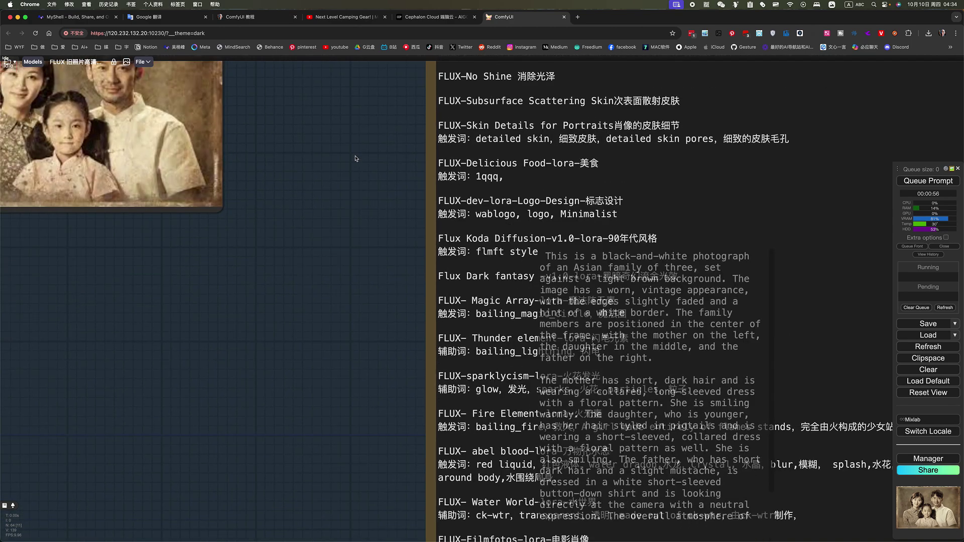
{"action": "scroll", "coordinate": [351, 149], "scroll_direction": "up", "scroll_amount": 10}
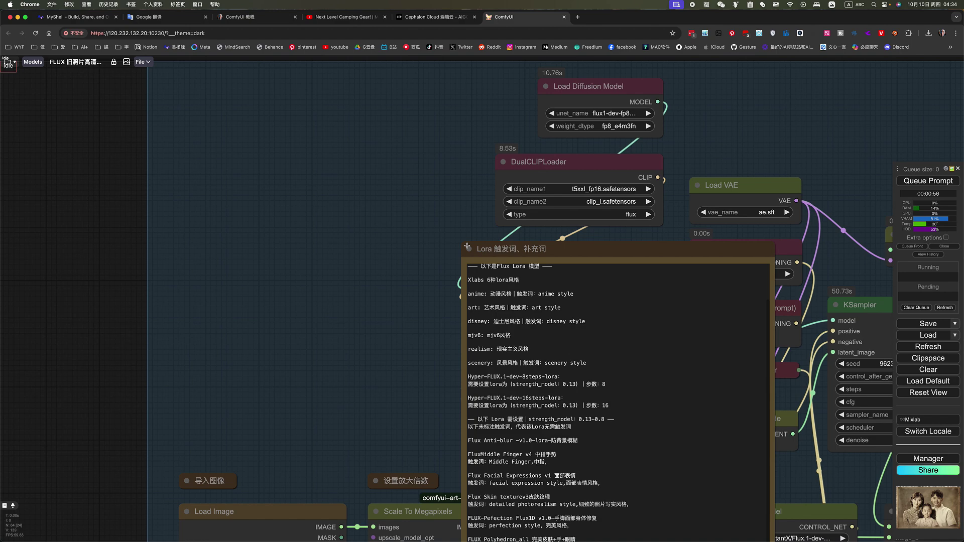
Collapse the trigger-word note and frame the full restoration workflow with both LoRA loaders
{"action": "left_click", "coordinate": [467, 248]}
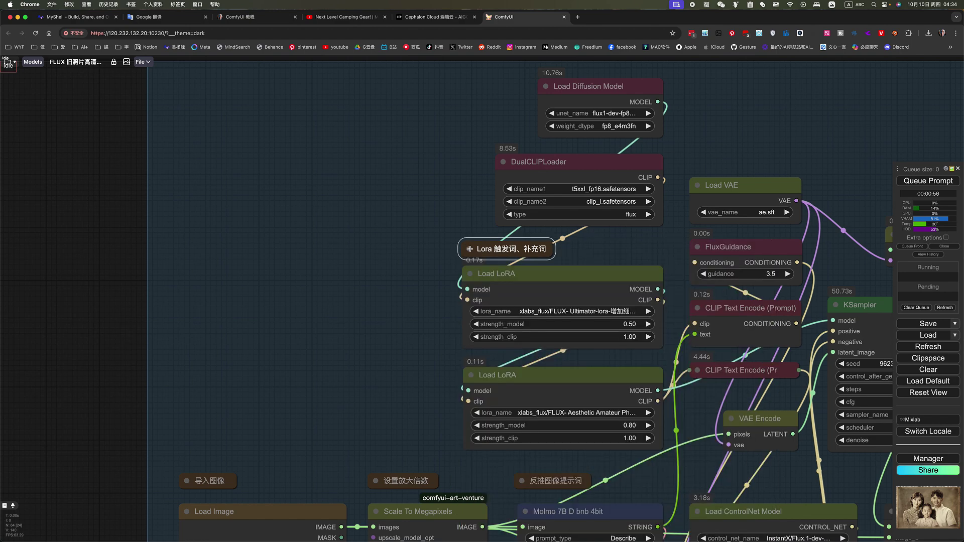
{"action": "scroll", "coordinate": [597, 286], "scroll_direction": "down", "scroll_amount": 5}
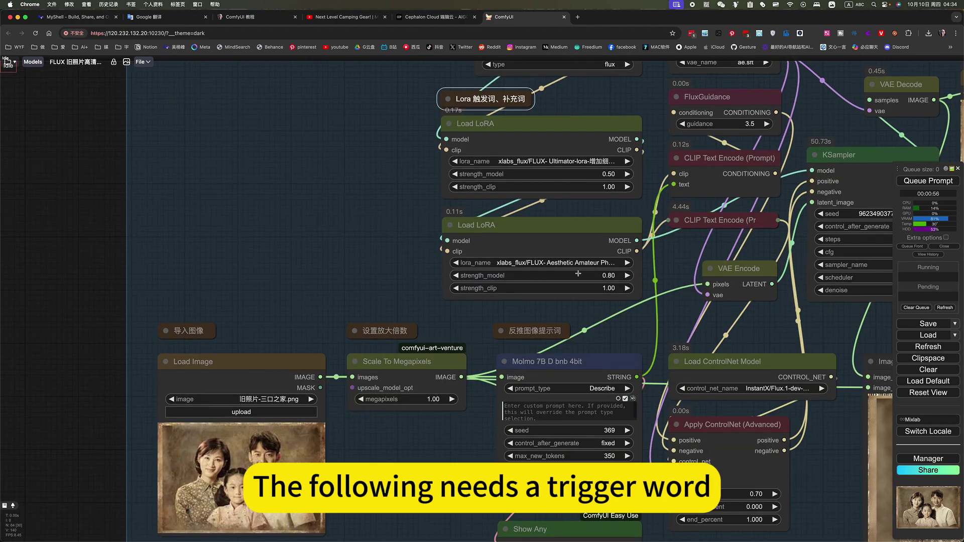
{"action": "scroll", "coordinate": [448, 463], "scroll_direction": "down", "scroll_amount": 5}
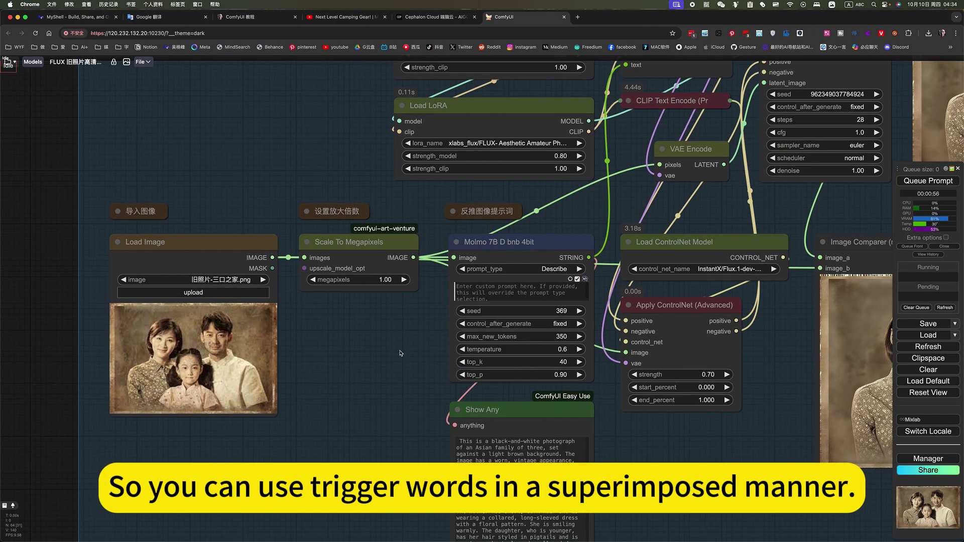
{"action": "scroll", "coordinate": [400, 353], "scroll_direction": "down", "scroll_amount": 3}
{"action": "scroll", "coordinate": [400, 353], "scroll_direction": "down", "scroll_amount": 2}
{"action": "scroll", "coordinate": [581, 428], "scroll_direction": "up", "scroll_amount": 2}
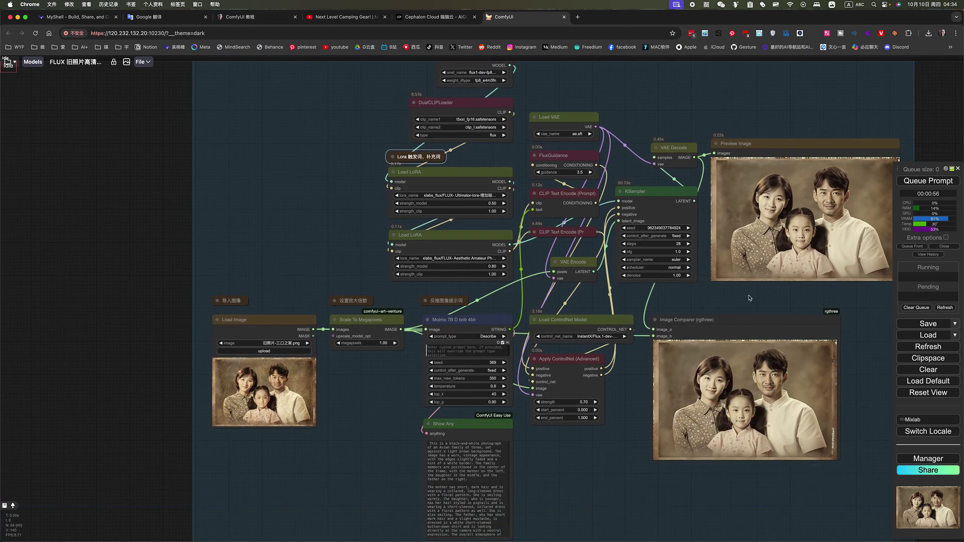
{"action": "left_click_drag", "start_coordinate": [748, 294], "coordinate": [695, 320]}
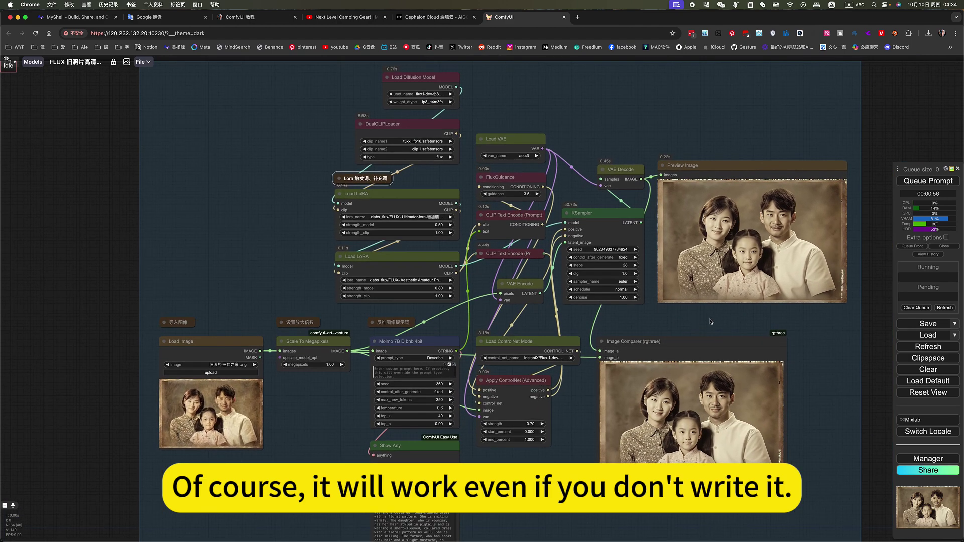
{"action": "left_click_drag", "start_coordinate": [706, 321], "coordinate": [690, 323]}
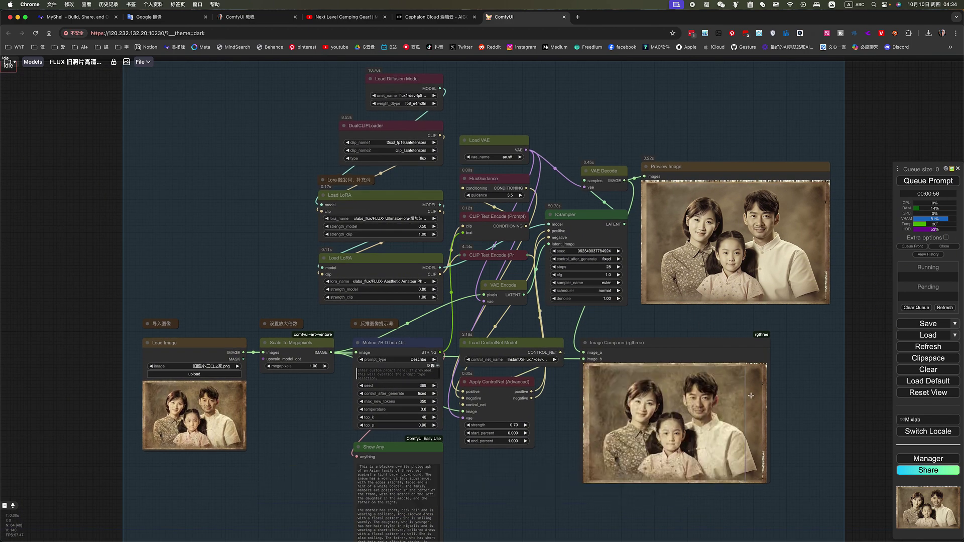
{"action": "scroll", "coordinate": [806, 426], "scroll_direction": "up", "scroll_amount": 1}
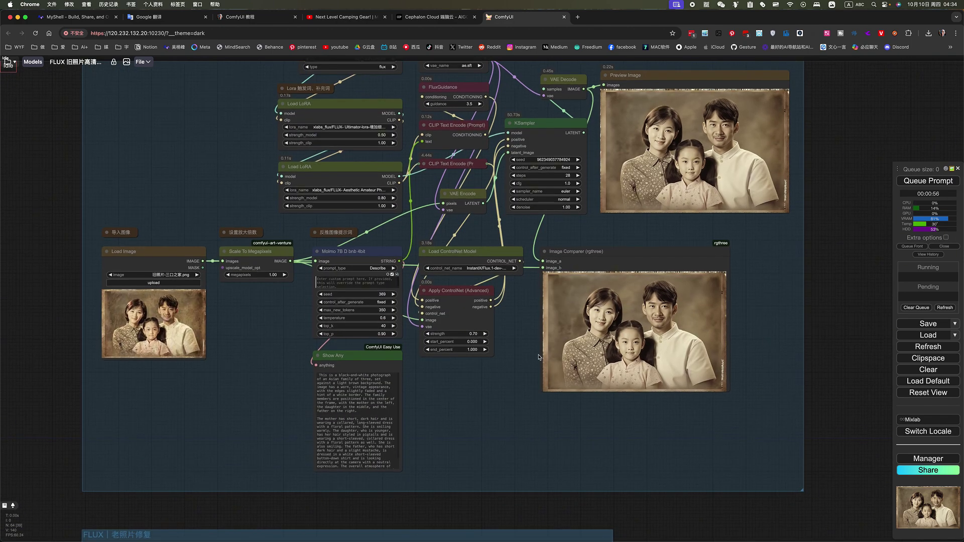
{"action": "scroll", "coordinate": [662, 335], "scroll_direction": "up", "scroll_amount": 10}
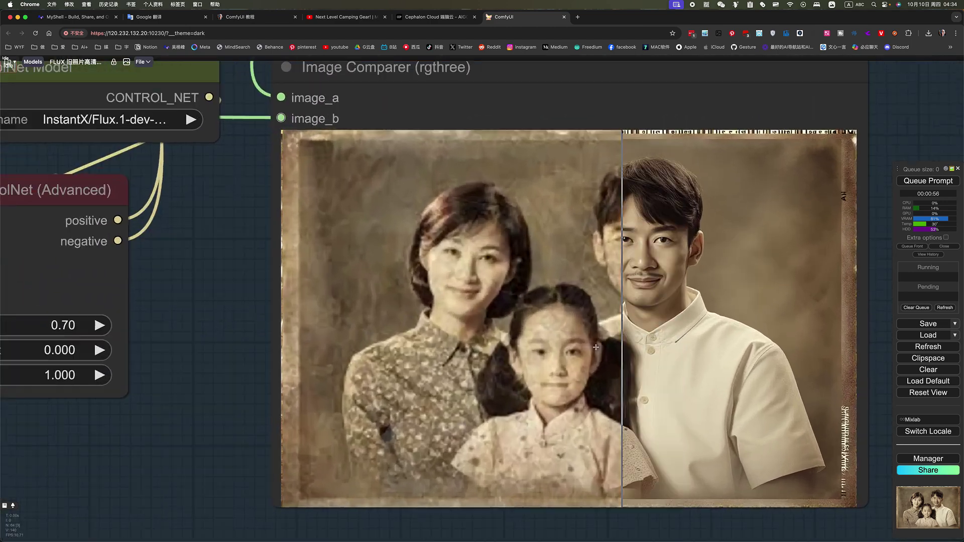
{"action": "scroll", "coordinate": [509, 377], "scroll_direction": "up", "scroll_amount": 6}
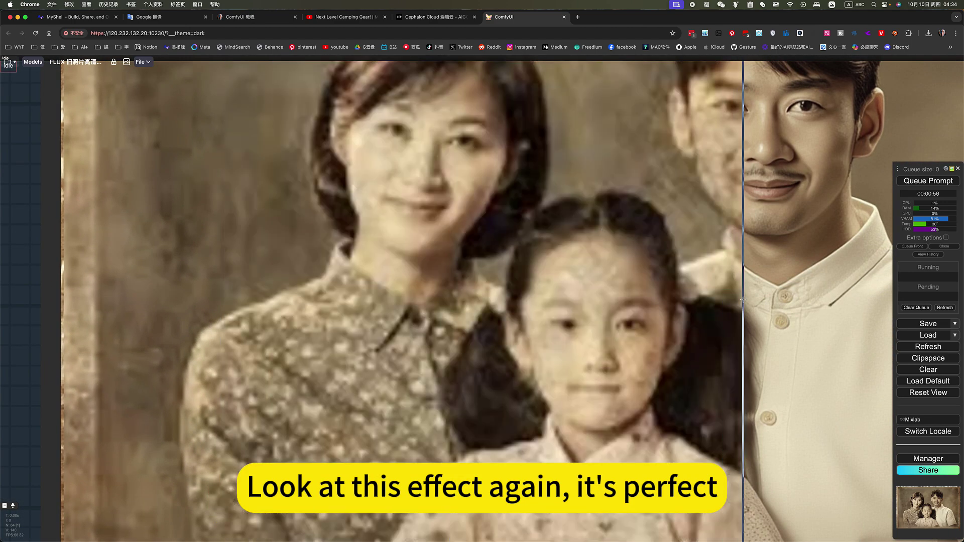
{"action": "scroll", "coordinate": [377, 262], "scroll_direction": "down", "scroll_amount": 12}
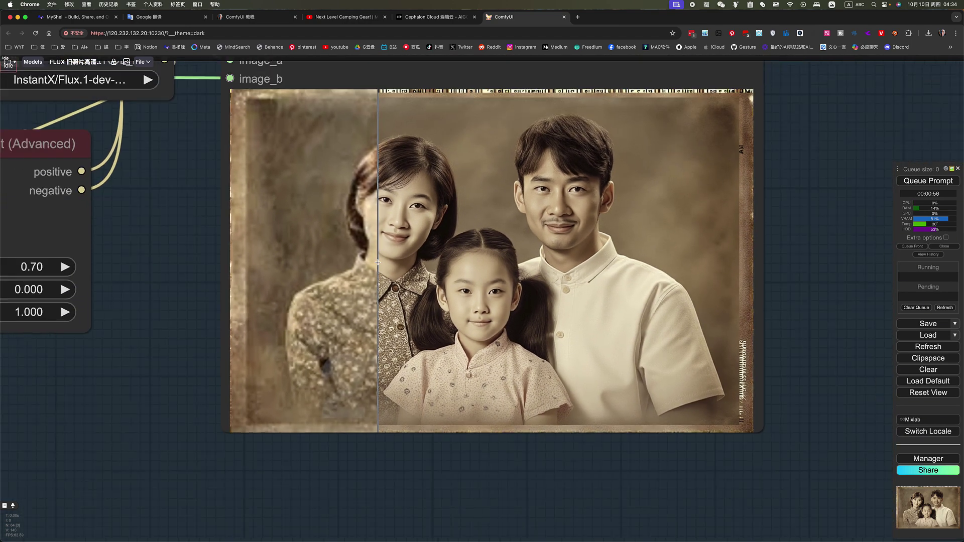
{"action": "scroll", "coordinate": [377, 262], "scroll_direction": "down", "scroll_amount": 2}
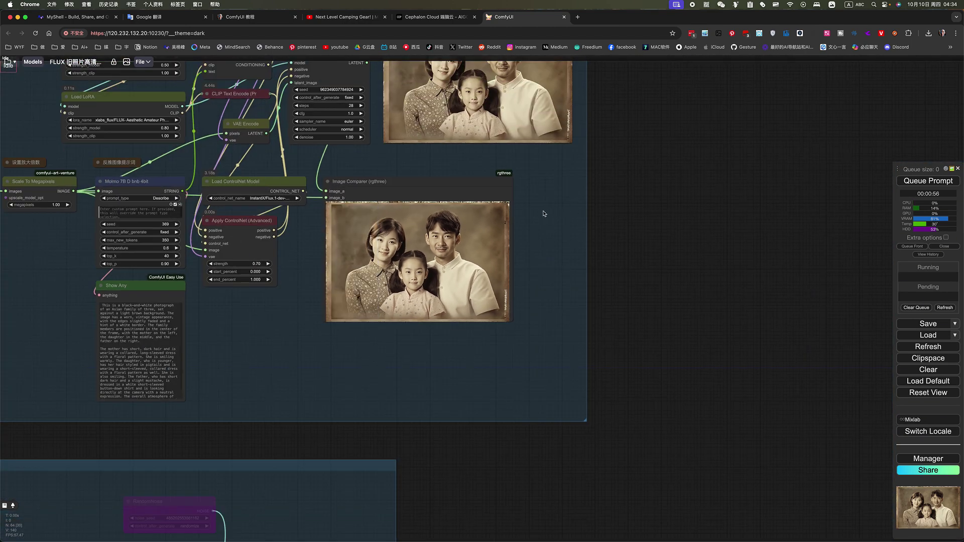
{"action": "scroll", "coordinate": [798, 342], "scroll_direction": "left", "scroll_amount": 10}
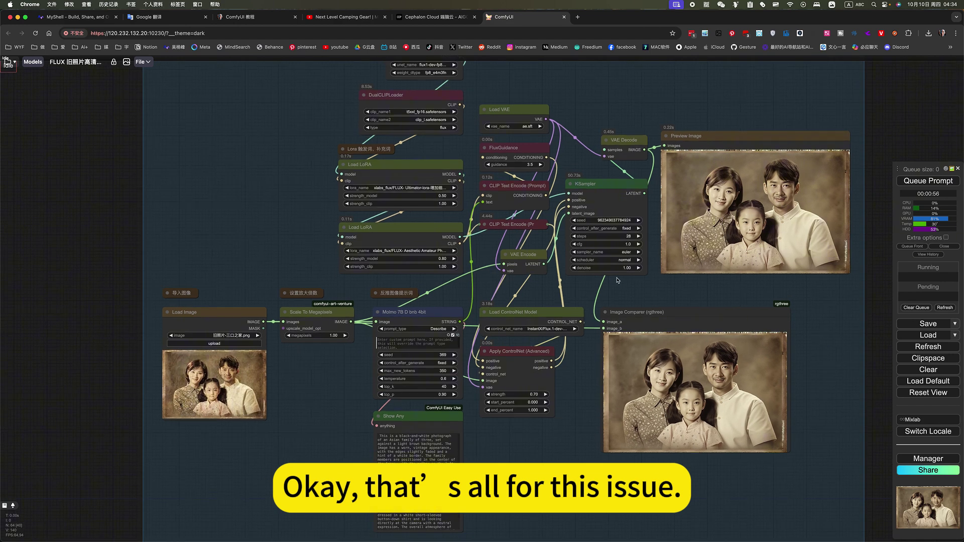